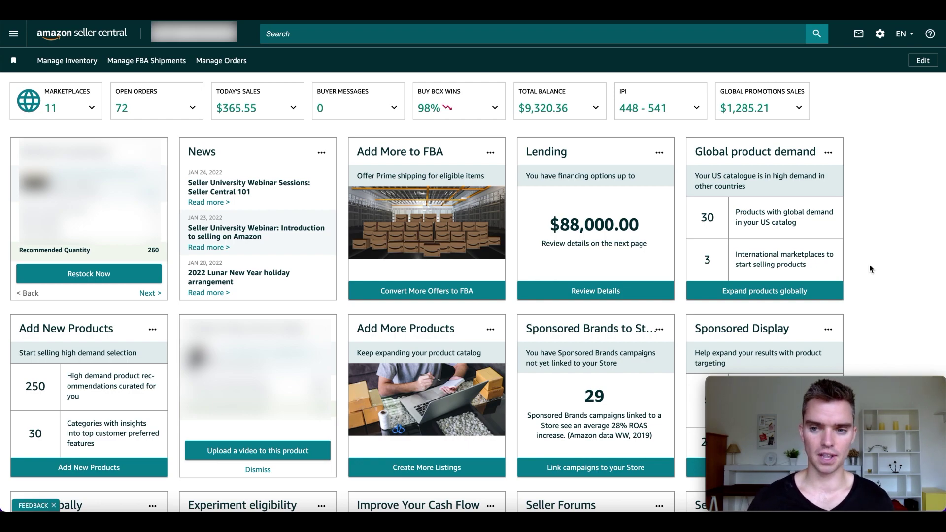
# Step: Go to Advertising > Measure Non-Amazon Ads in the Seller Central navigation menu
pyautogui.click(15, 35)
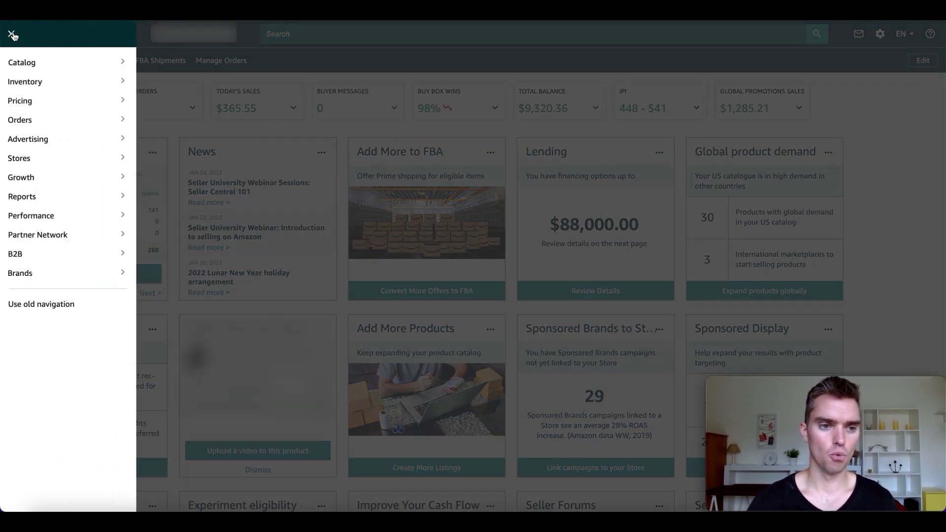
pyautogui.moveTo(10, 139)
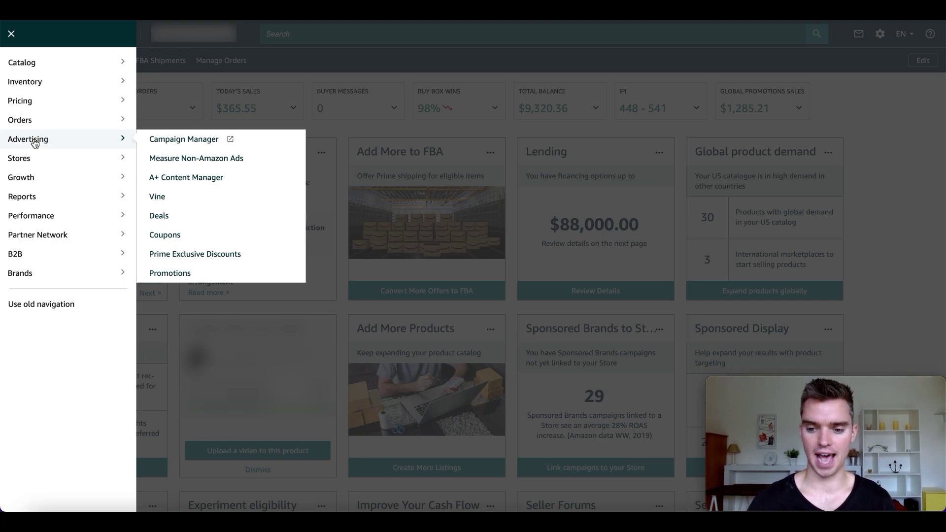
pyautogui.click(187, 164)
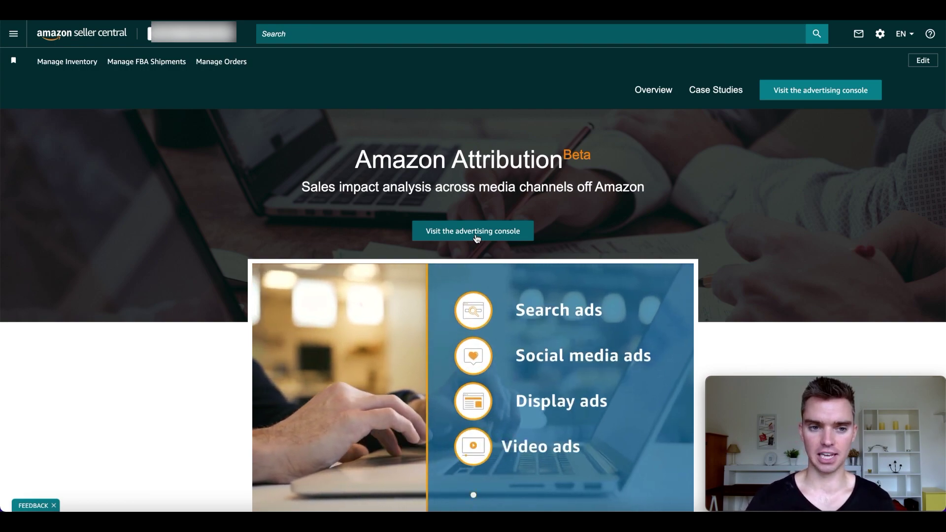
# Step: Go to the Amazon Attribution advertising console's Campaigns dashboard
pyautogui.click(473, 232)
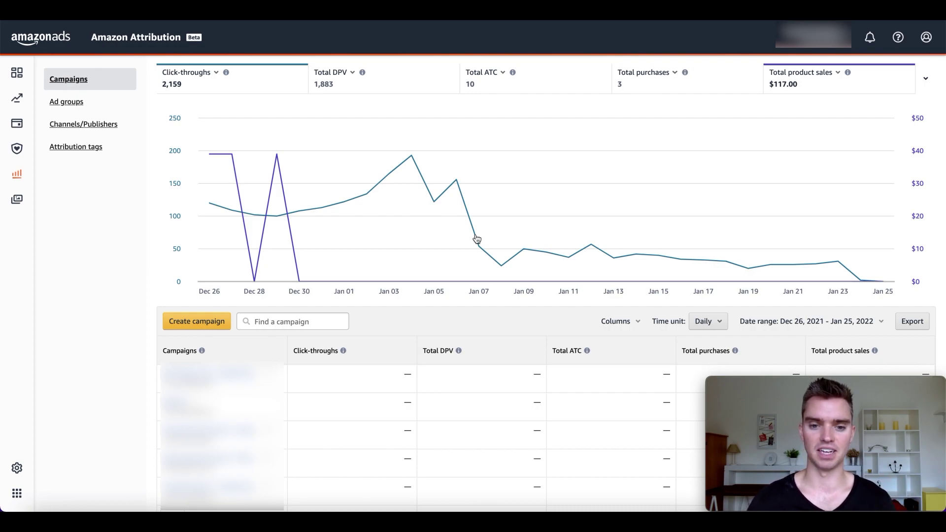
# Step: Start a new Attribution campaign from the Campaigns dashboard
pyautogui.click(186, 325)
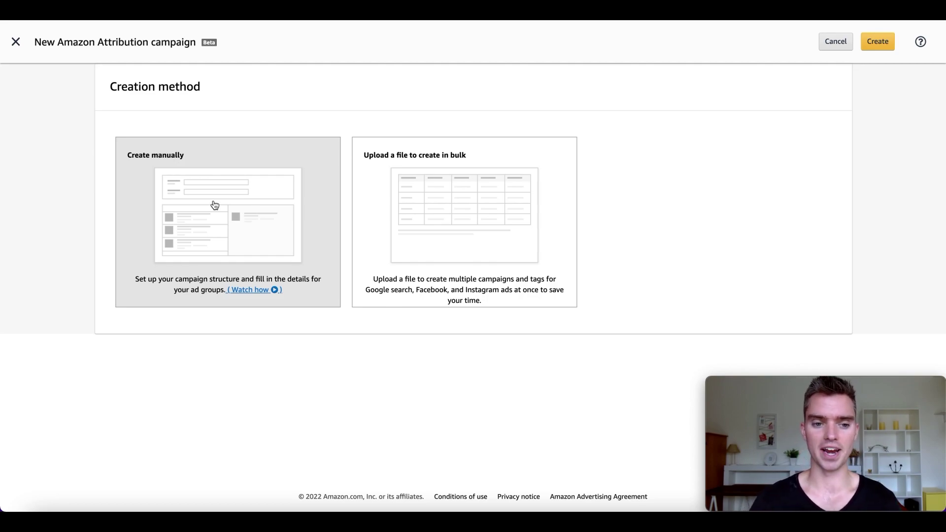
# Step: Choose manual creation and name the campaign 'Product Name - Google Ads'
pyautogui.click(210, 203)
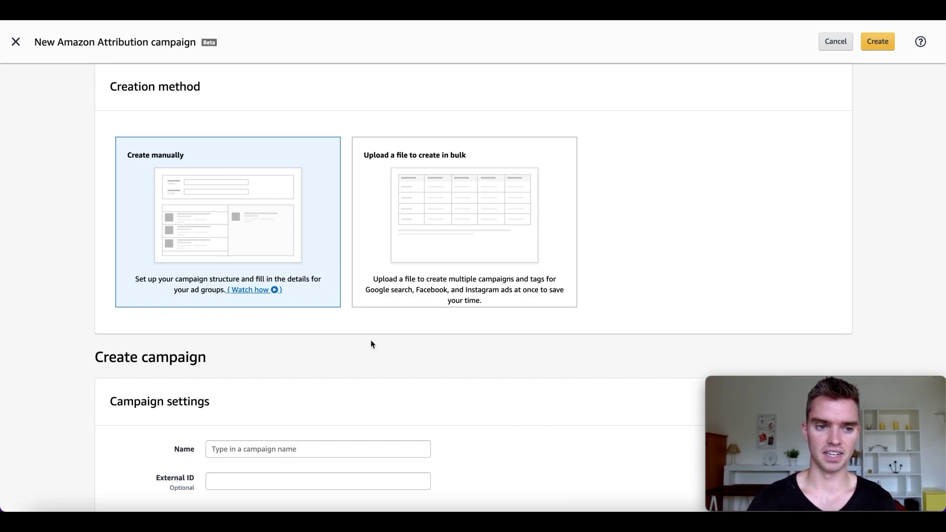
pyautogui.scroll(-3, 371, 342)
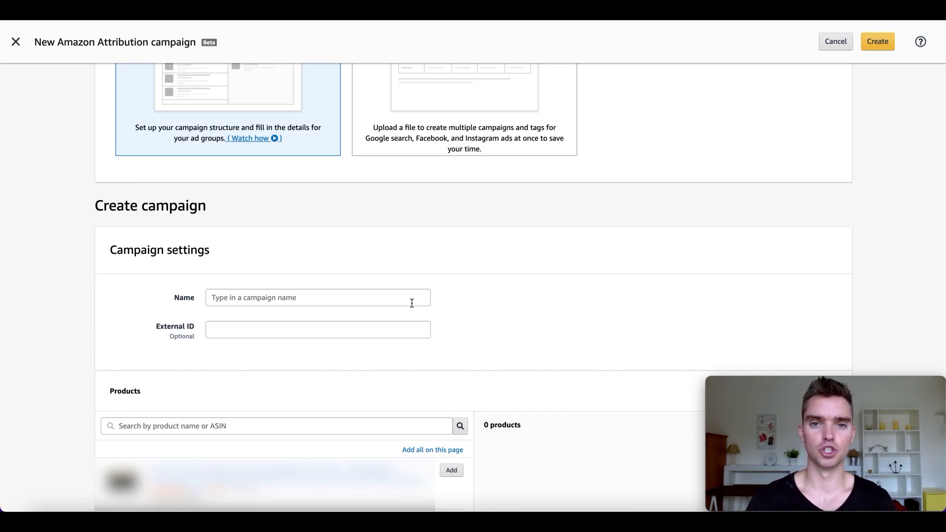
pyautogui.click(270, 299)
pyautogui.write('Product ')
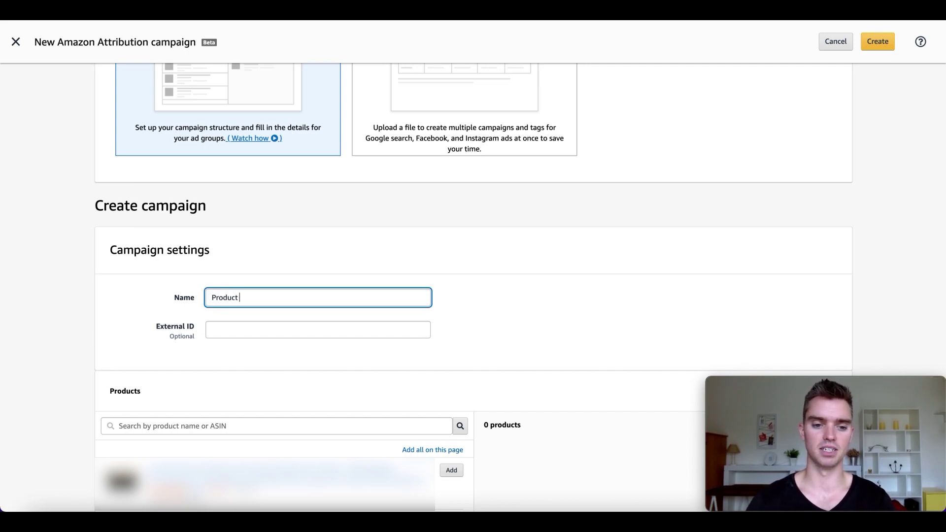
pyautogui.write('Name -')
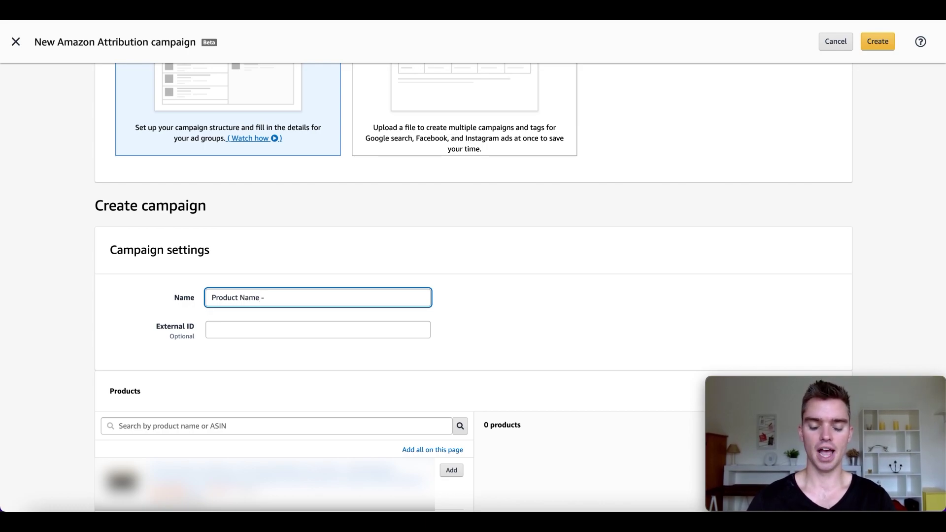
pyautogui.write(' Google Ads')
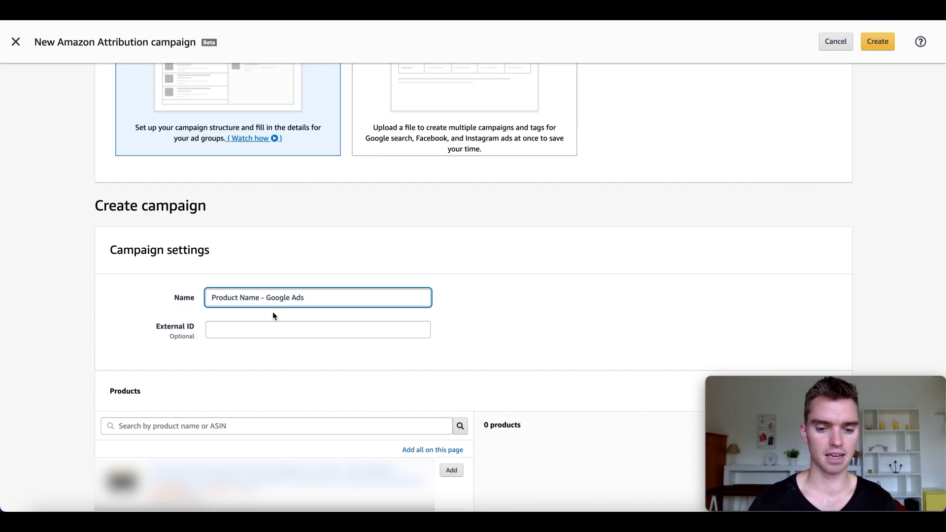
pyautogui.scroll(-3, 380, 349)
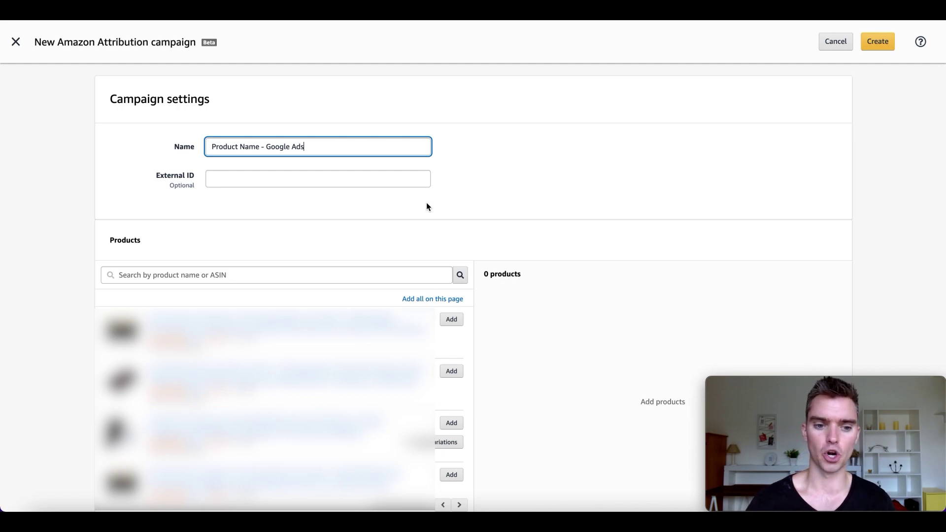
# Step: Add the first listed product to the campaign and scroll down to the Ad group 1 form
pyautogui.click(450, 320)
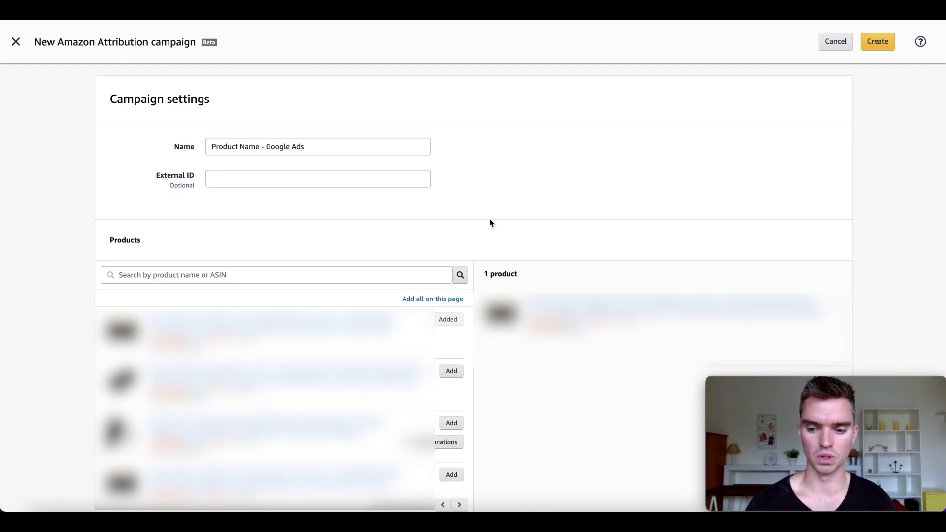
pyautogui.scroll(-7, 493, 242)
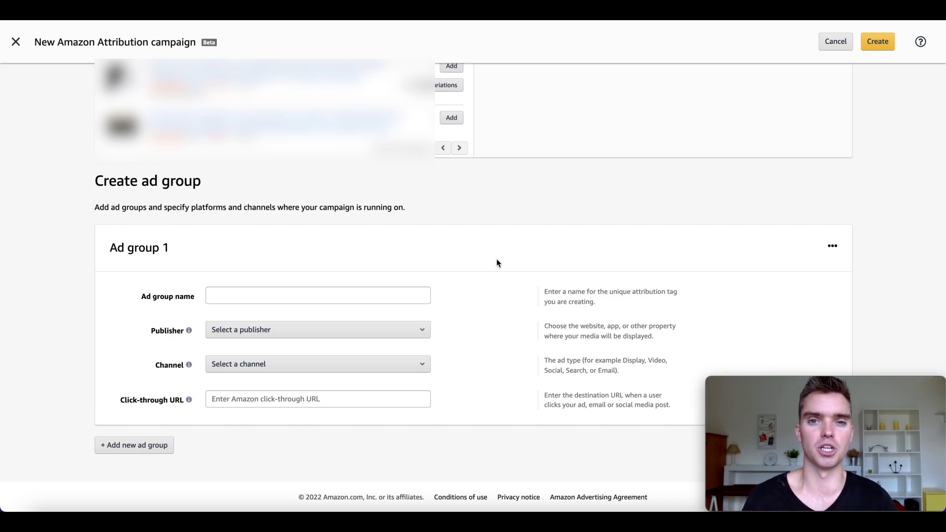
# Step: Enter 'Product Name - Google Ads - Ad A' as Ad group 1's name
pyautogui.click(265, 292)
pyautogui.write('Product Name')
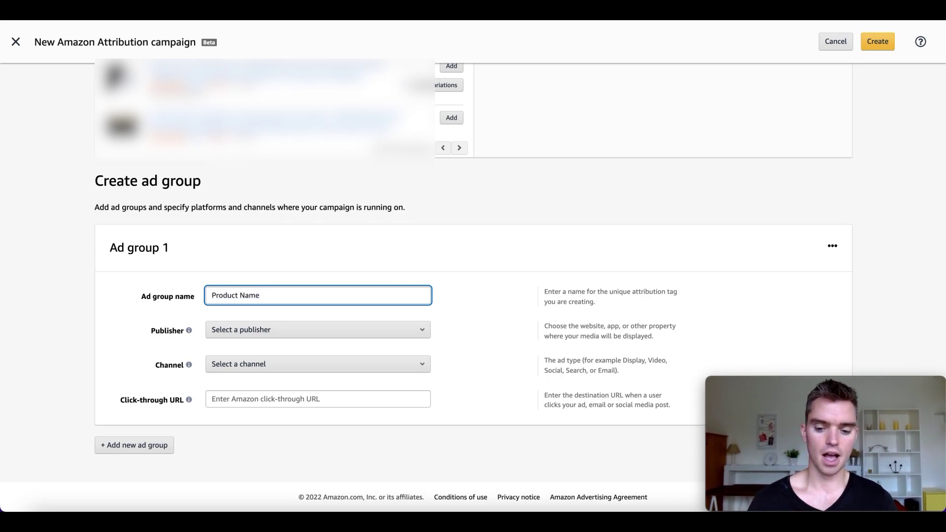
pyautogui.write(' - Google Ad')
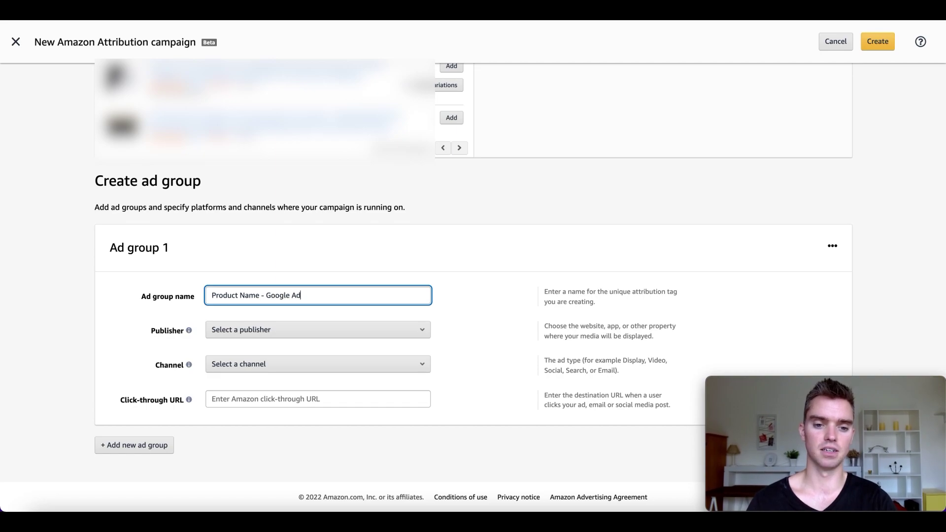
pyautogui.write('s - ')
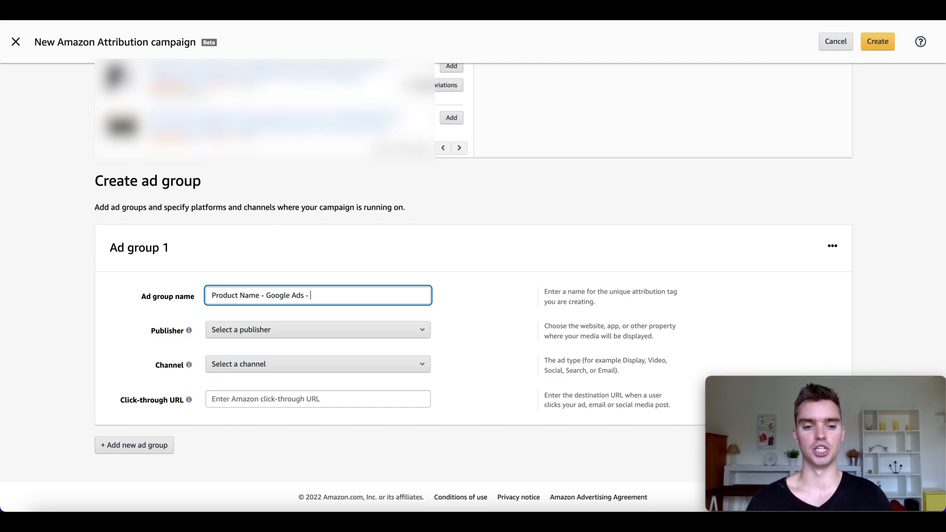
pyautogui.write('Ad A')
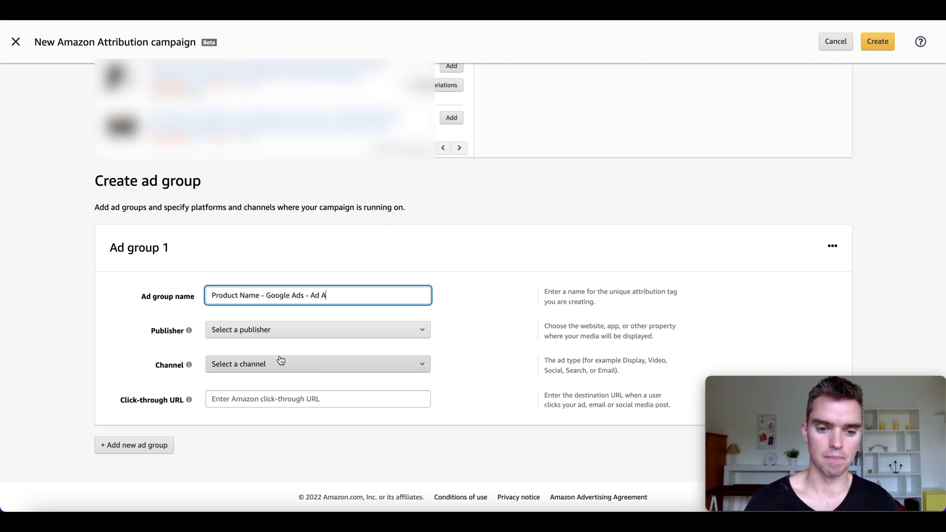
# Step: Search the publisher list for 'google' and select Google Adwords as the publisher
pyautogui.click(310, 330)
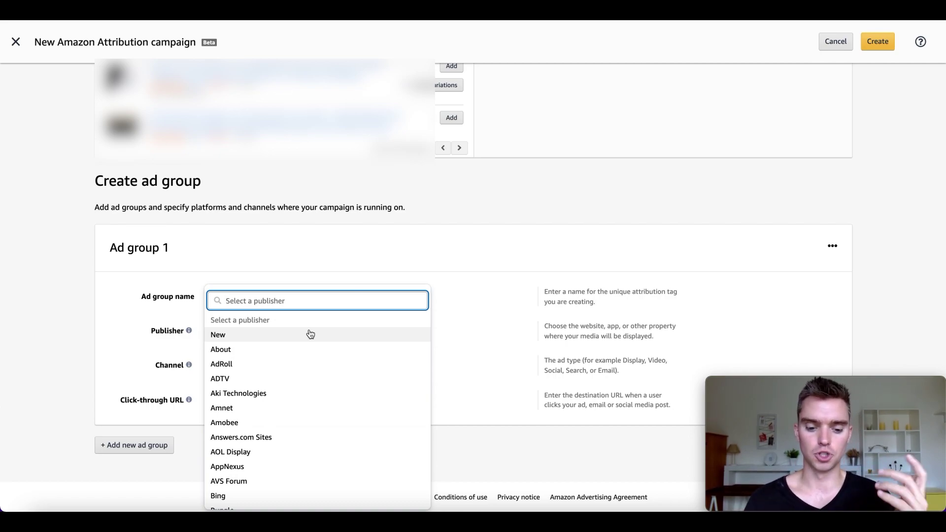
pyautogui.write('google')
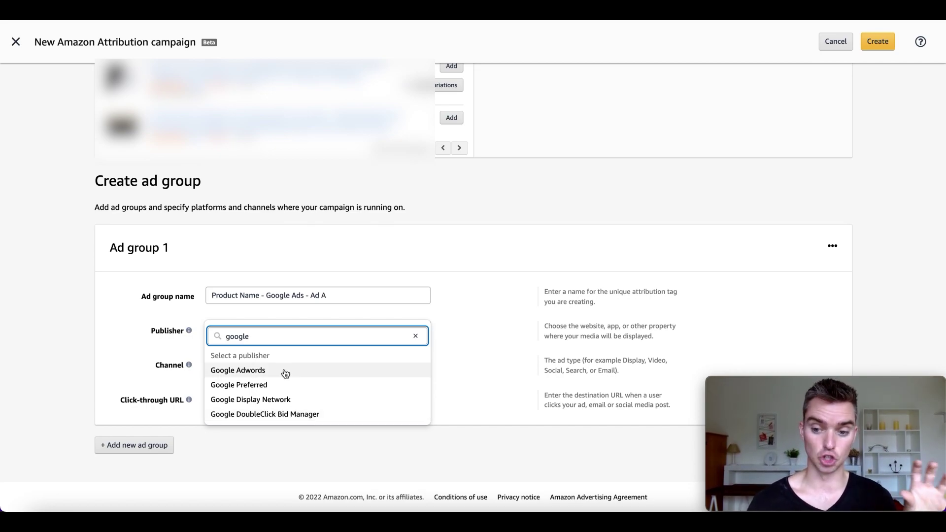
pyautogui.click(415, 337)
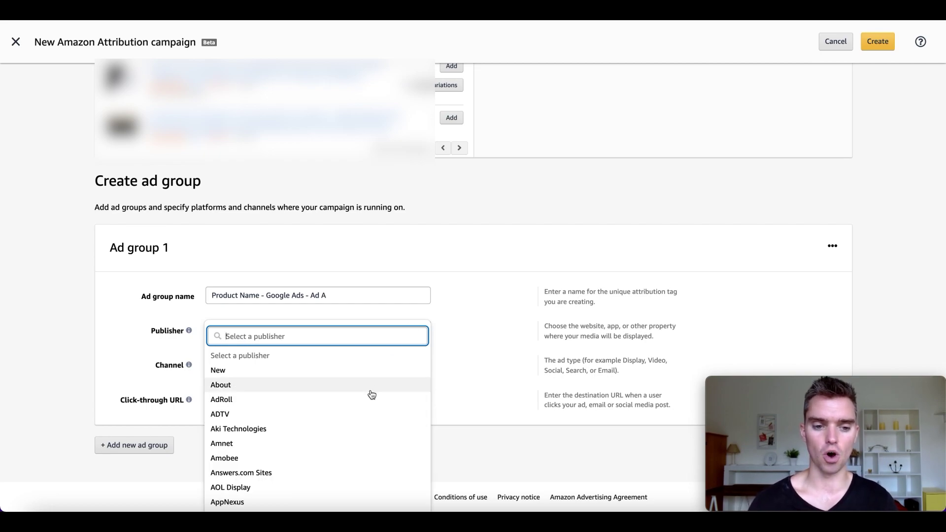
pyautogui.scroll(-1, 367, 413)
pyautogui.scroll(-2, 368, 413)
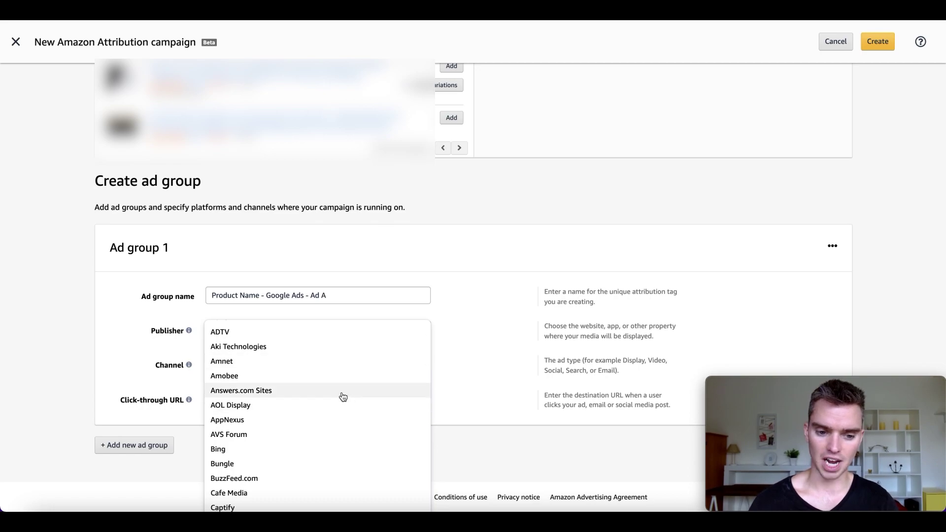
pyautogui.scroll(-3, 327, 401)
pyautogui.scroll(-4, 314, 406)
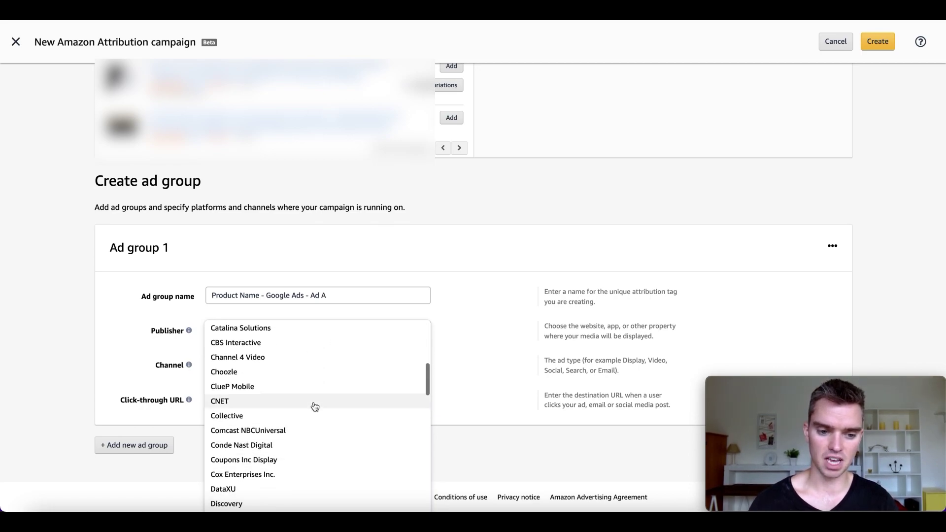
pyautogui.scroll(-4, 312, 406)
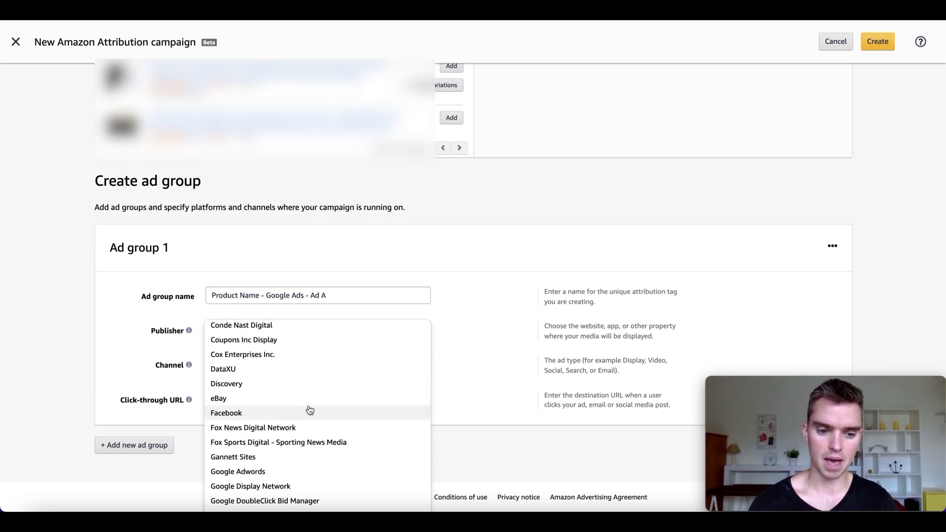
pyautogui.scroll(-3, 310, 411)
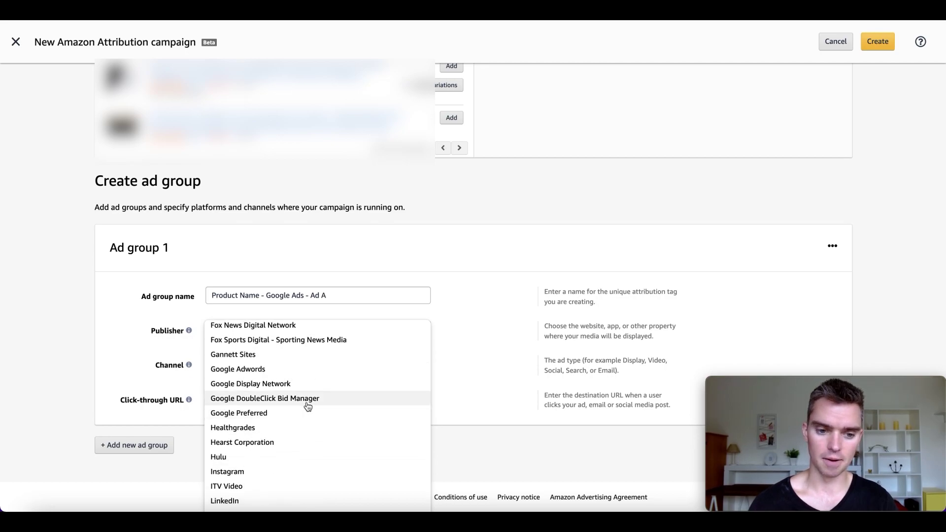
pyautogui.scroll(-5, 312, 377)
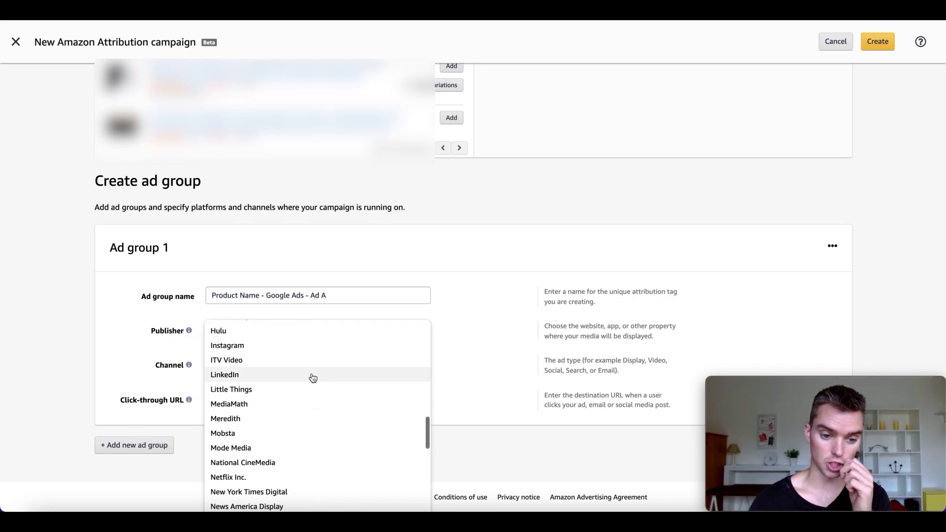
pyautogui.scroll(-2, 312, 377)
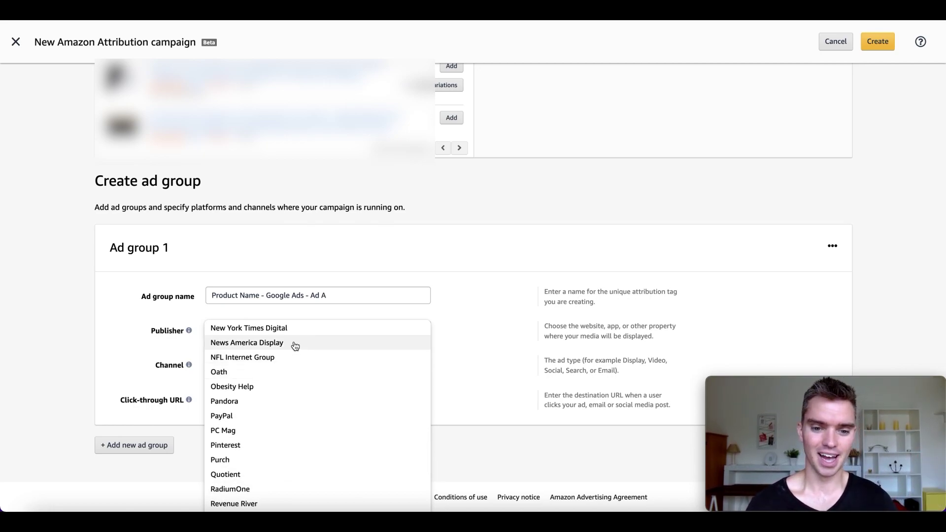
pyautogui.scroll(20, 294, 368)
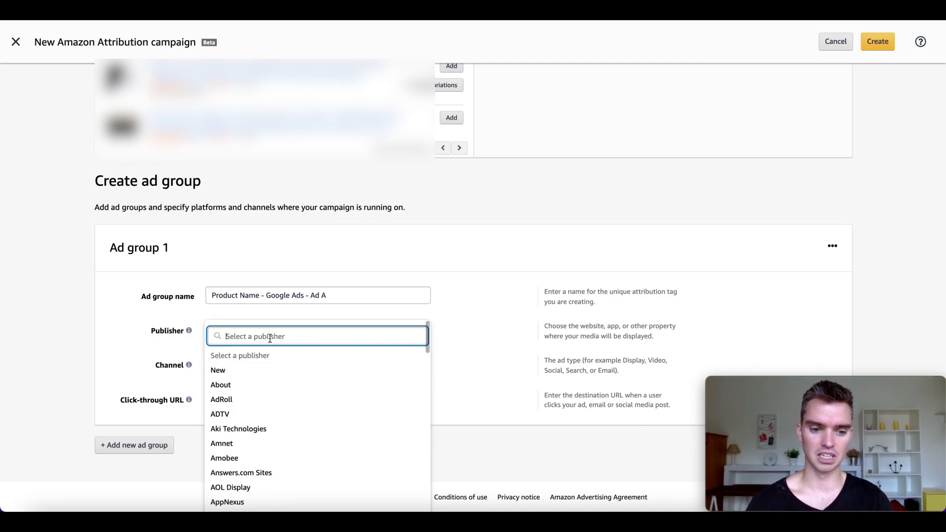
pyautogui.write('google')
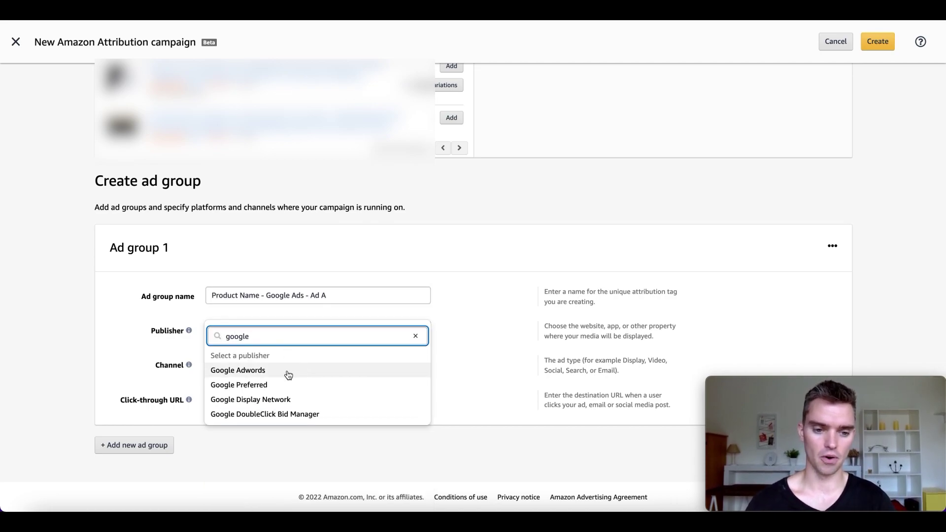
pyautogui.click(288, 372)
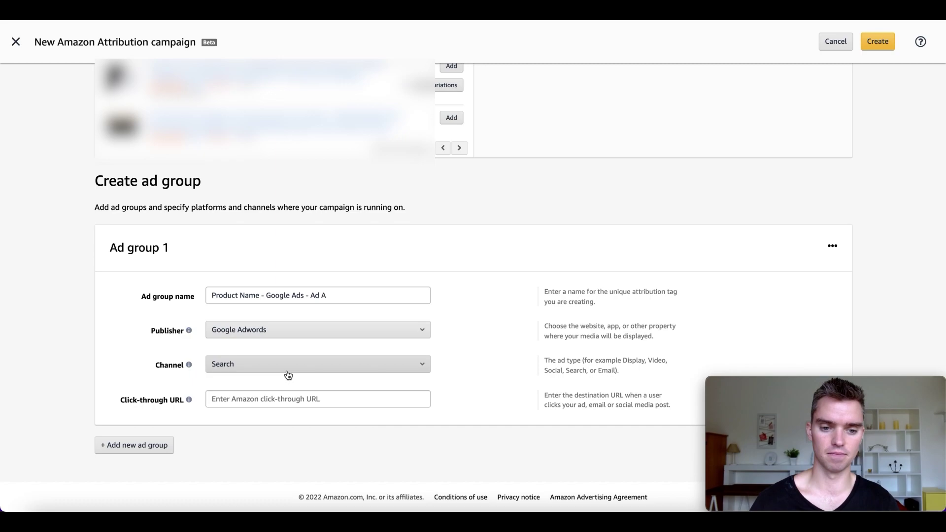
# Step: Set the ad group's channel to Search and move to the Click-through URL field
pyautogui.click(324, 368)
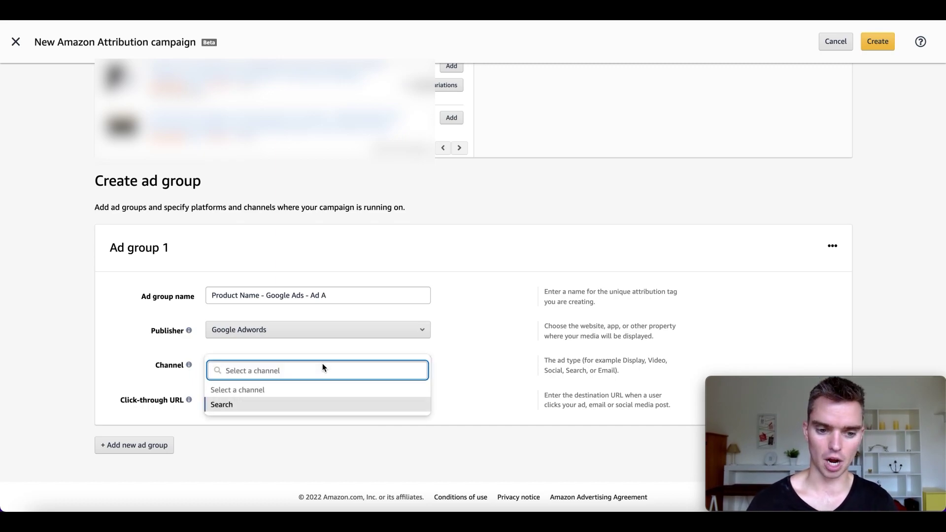
pyautogui.click(261, 409)
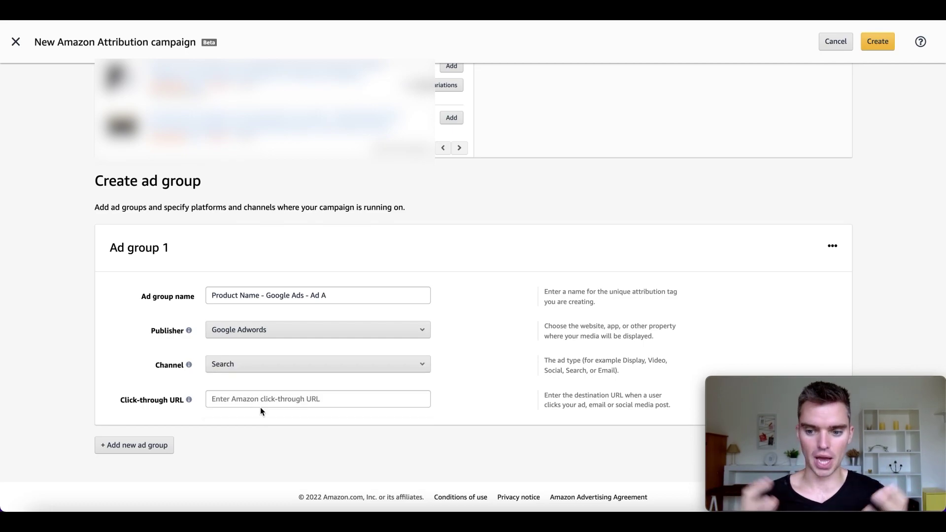
pyautogui.scroll(1, 348, 371)
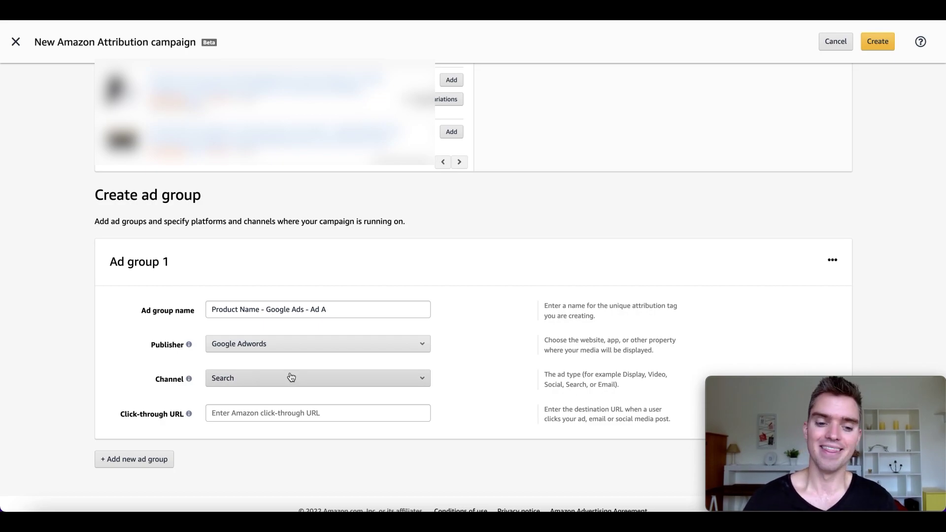
pyautogui.click(269, 413)
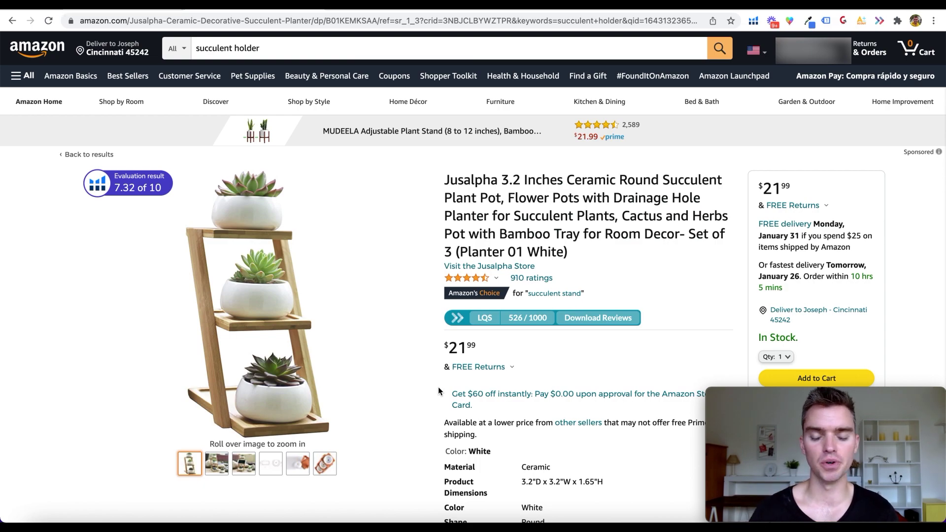
# Step: Select the planter's product URL through /dp/B01KEMKSAA/ in the address bar
pyautogui.moveTo(415, 308)
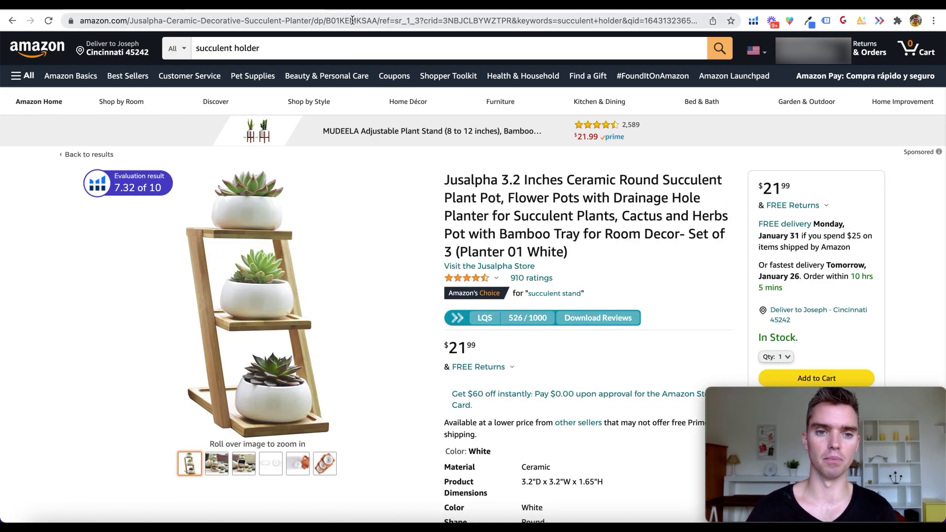
pyautogui.click(298, 22)
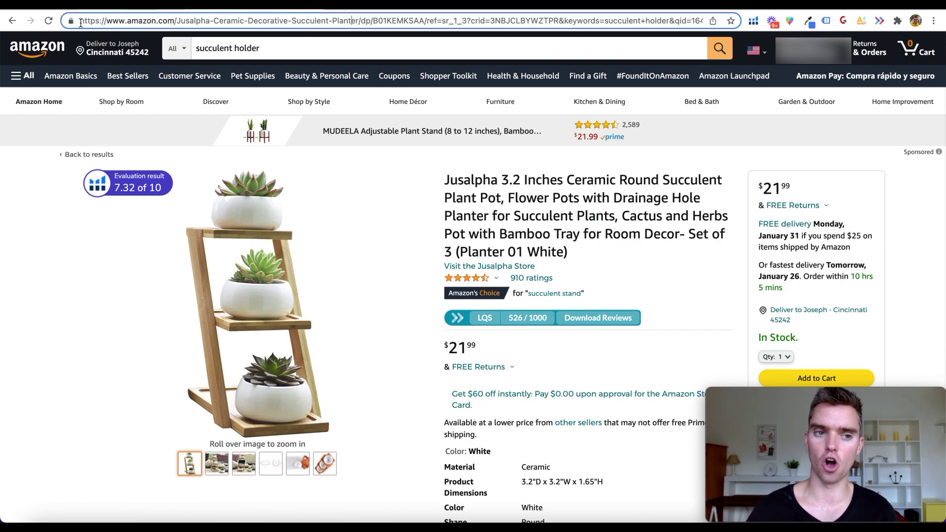
pyautogui.moveTo(81, 23); pyautogui.dragTo(211, 19)
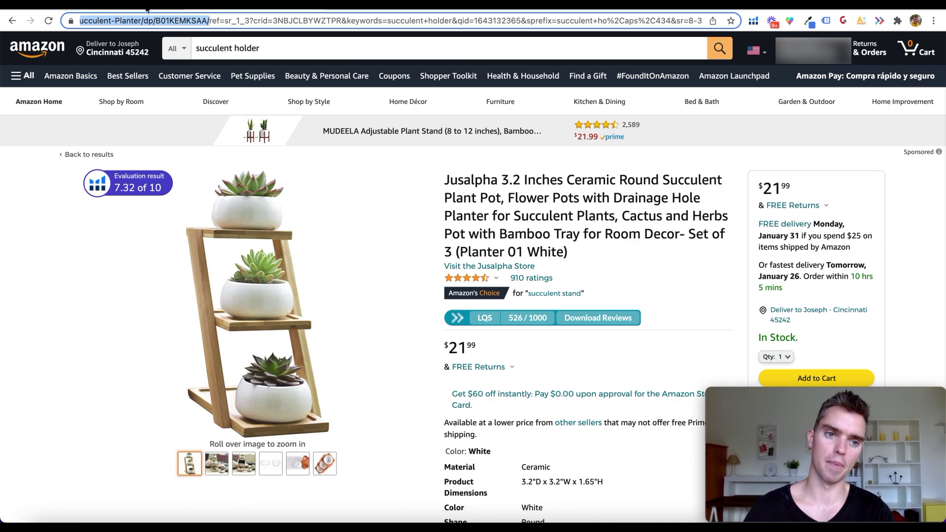
# Step: Paste the /dp/B01KEMKSAA/ product link into Ad group 1's Click-through URL
pyautogui.hotkey('ctrl', 'Tab')
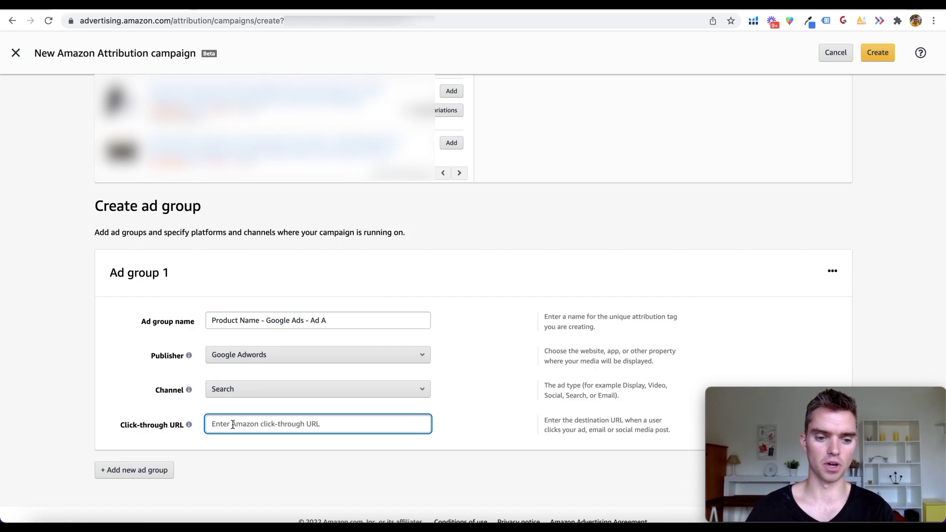
pyautogui.press('super+v')
pyautogui.click(263, 447)
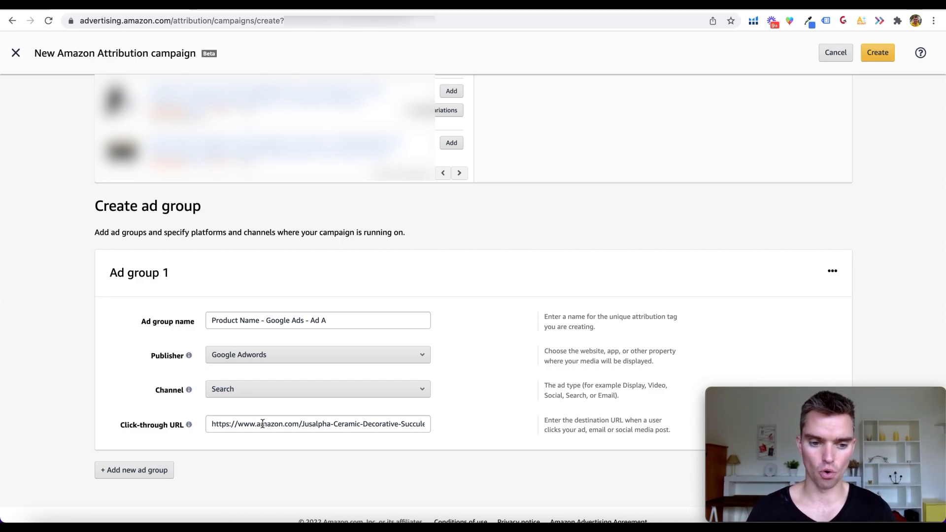
pyautogui.click(285, 425)
pyautogui.press('Right')
pyautogui.press('Right')
pyautogui.press('Right')
pyautogui.press('Right')
pyautogui.press('Right')
pyautogui.press('Right')
pyautogui.press('Right')
pyautogui.press('Right')
pyautogui.press('Right')
pyautogui.press('Right')
pyautogui.press('Right')
pyautogui.press('Right')
pyautogui.press('Right')
pyautogui.press('Right')
pyautogui.press('Right')
pyautogui.press('Right')
pyautogui.press('Right')
pyautogui.press('Right')
pyautogui.press('Right')
pyautogui.press('Right')
pyautogui.press('Right')
pyautogui.press('Right')
pyautogui.press('Right')
pyautogui.press('Right')
pyautogui.press('Right')
pyautogui.press('Right')
pyautogui.press('Right')
pyautogui.press('Right')
pyautogui.press('Right')
pyautogui.press('Right')
pyautogui.press('Right')
pyautogui.press('Right')
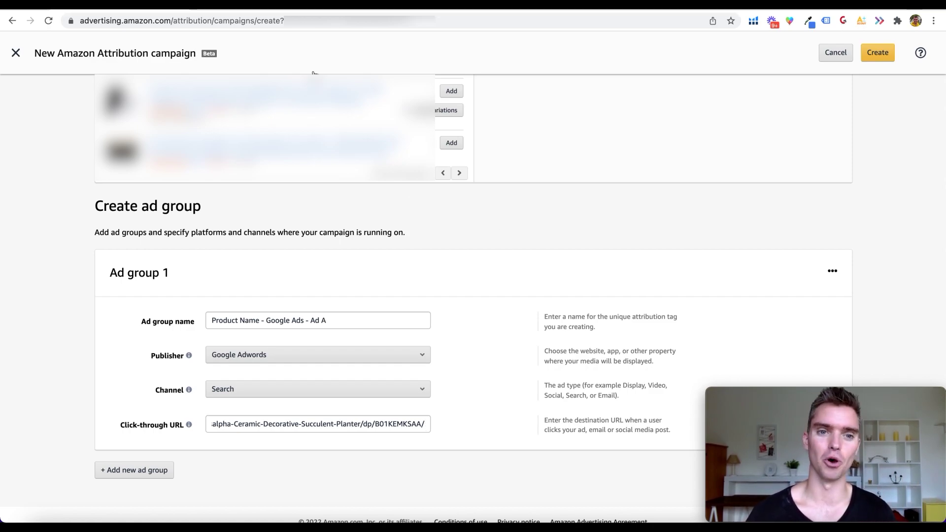
pyautogui.click(298, 6)
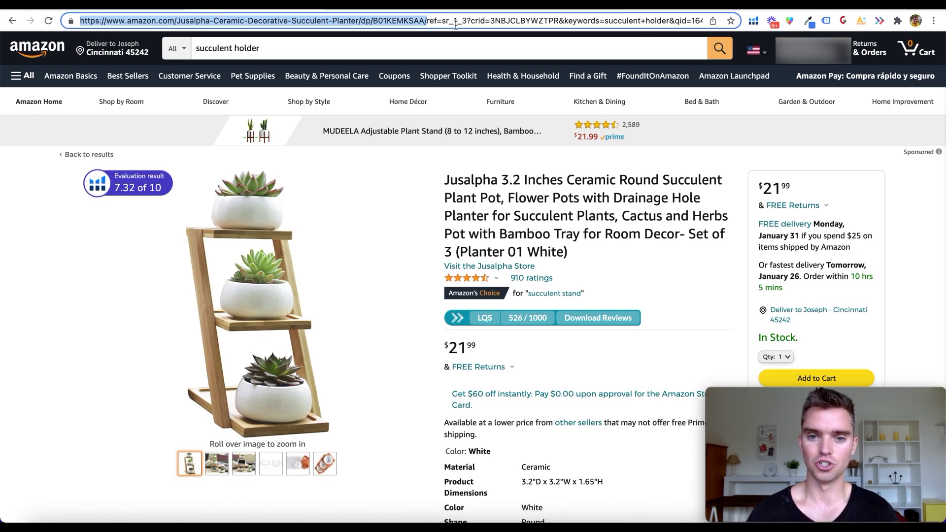
pyautogui.click(565, 21)
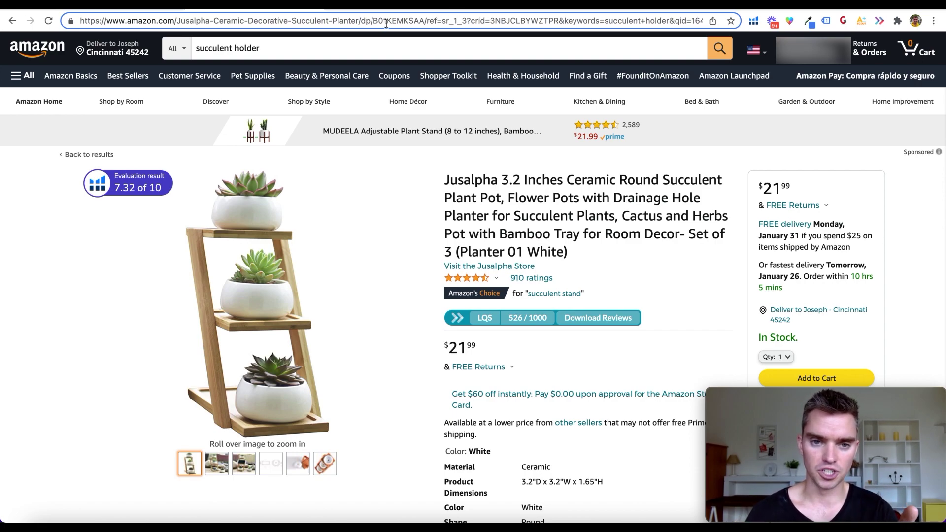
pyautogui.moveTo(373, 21); pyautogui.dragTo(426, 21)
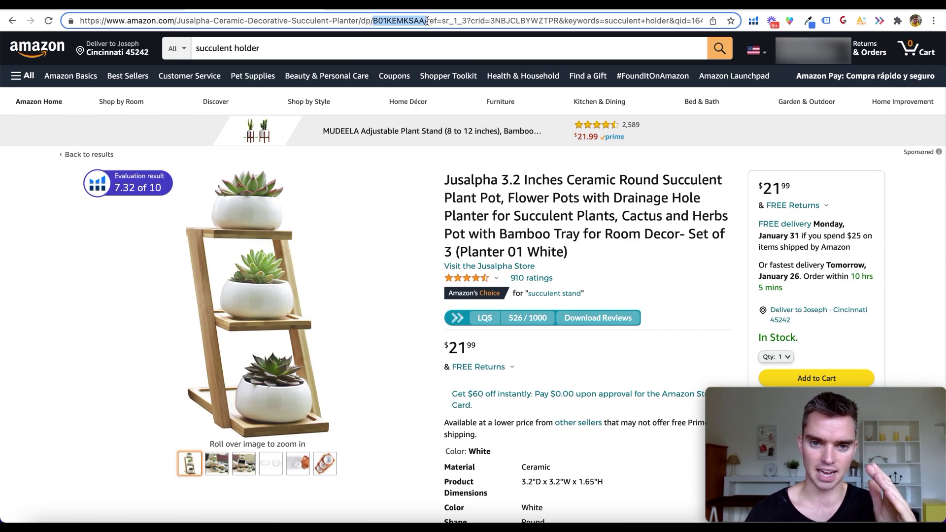
pyautogui.click(426, 21)
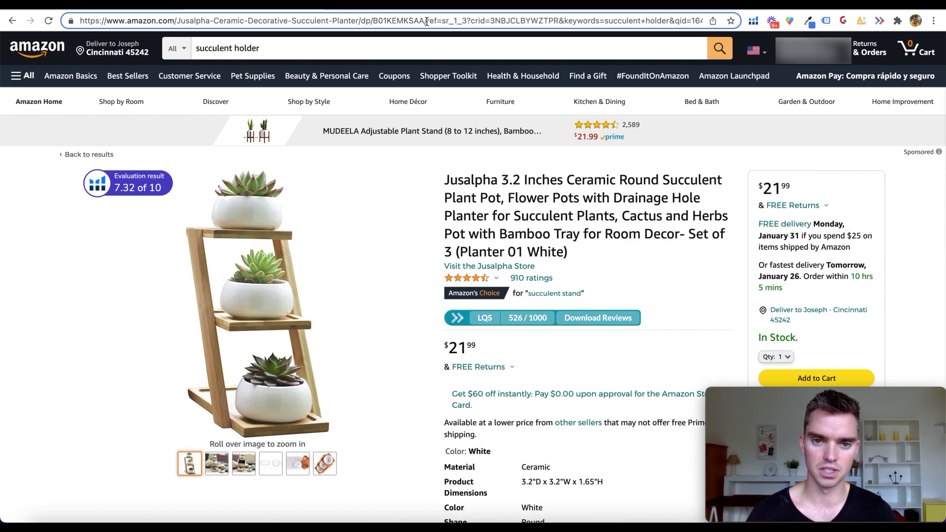
pyautogui.moveTo(427, 21); pyautogui.dragTo(70, 20)
pyautogui.press('super+c')
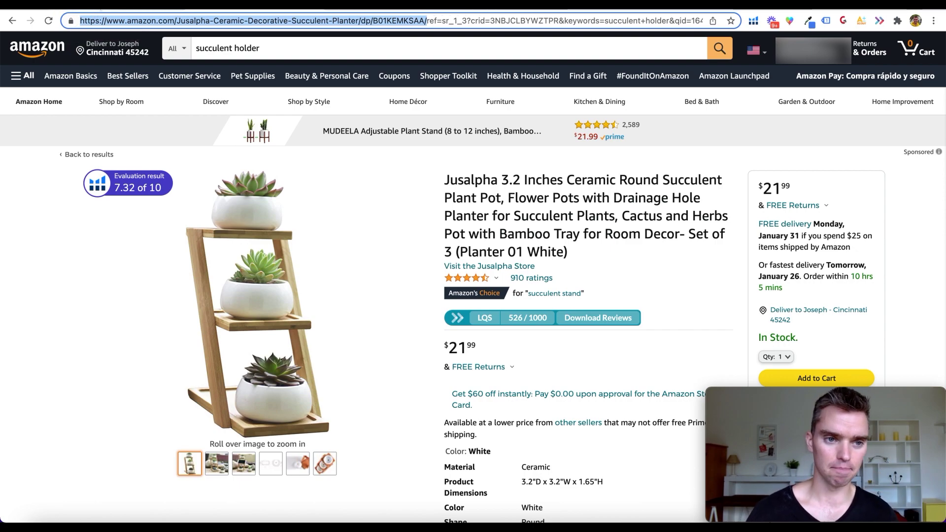
# Step: Back in the Attribution campaign form, add a second ad group below Ad group 1
pyautogui.click(98, 5)
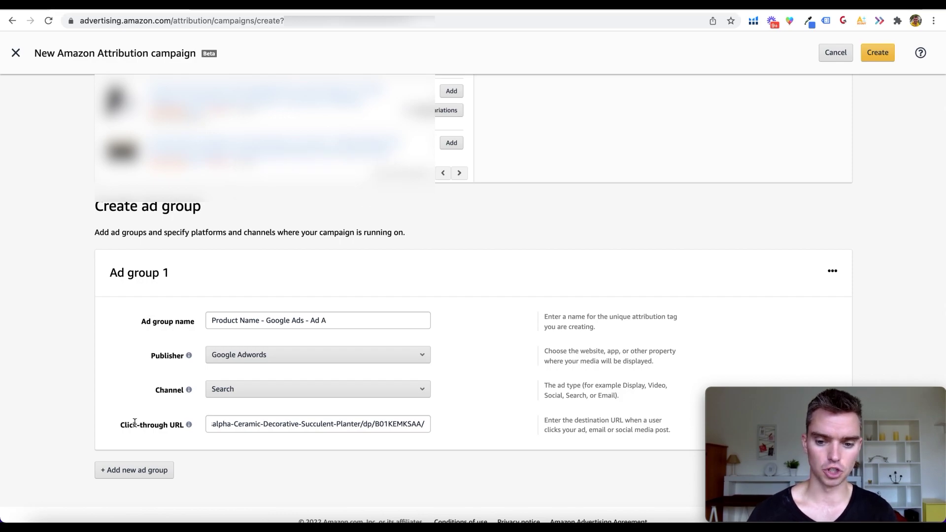
pyautogui.click(142, 472)
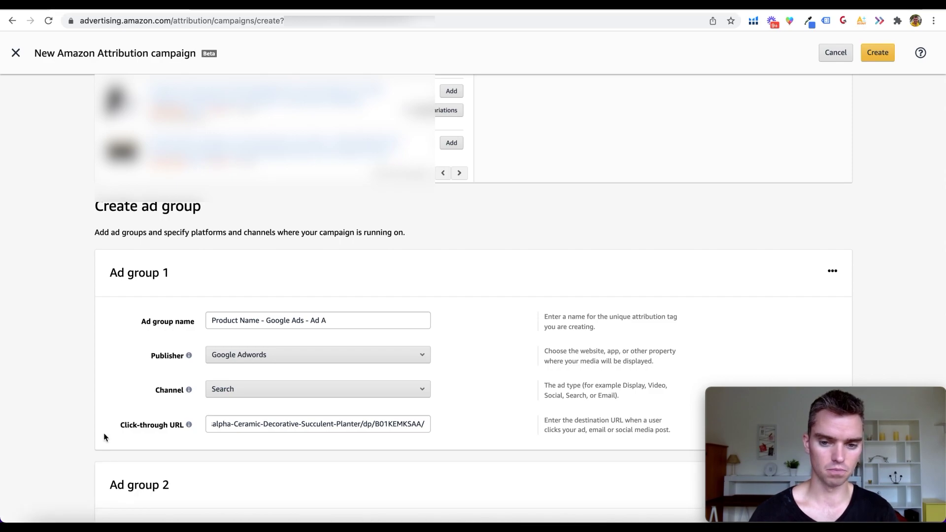
pyautogui.scroll(-5, 104, 433)
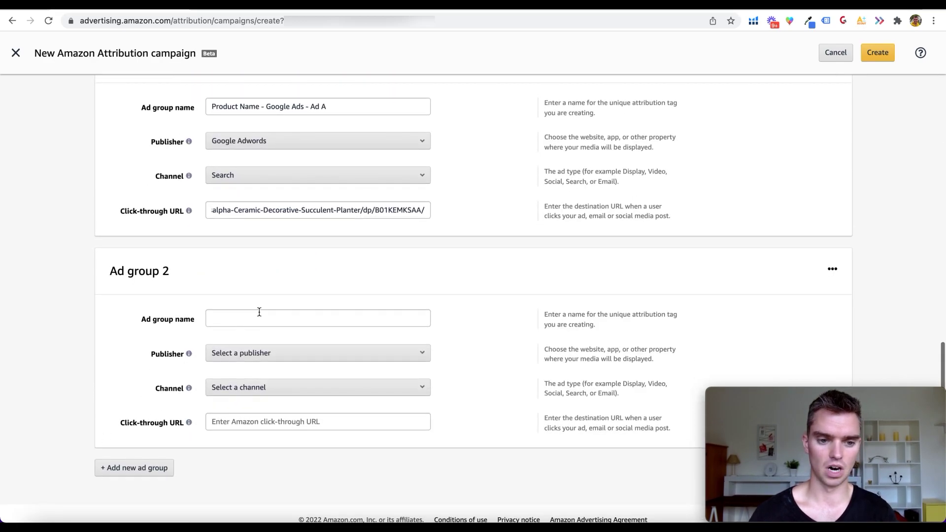
# Step: Name Ad group 2 'Product Name - Google Ads - Ad B'
pyautogui.click(250, 319)
pyautogui.write('Pro')
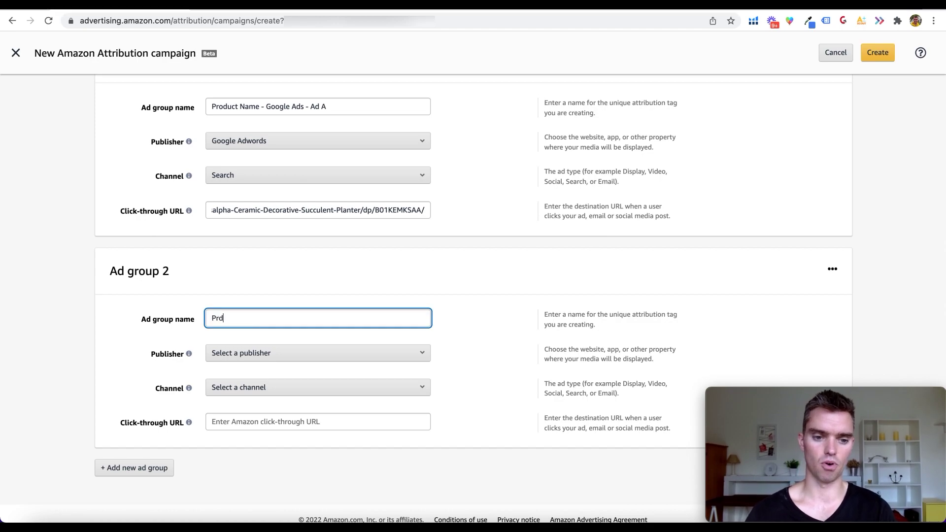
pyautogui.write('ducts')
pyautogui.press('BackSpace')
pyautogui.press('BackSpace')
pyautogui.press('BackSpace')
pyautogui.press('BackSpace')
pyautogui.press('BackSpace')
pyautogui.press('BackSpace')
pyautogui.write('oduct Name - Go')
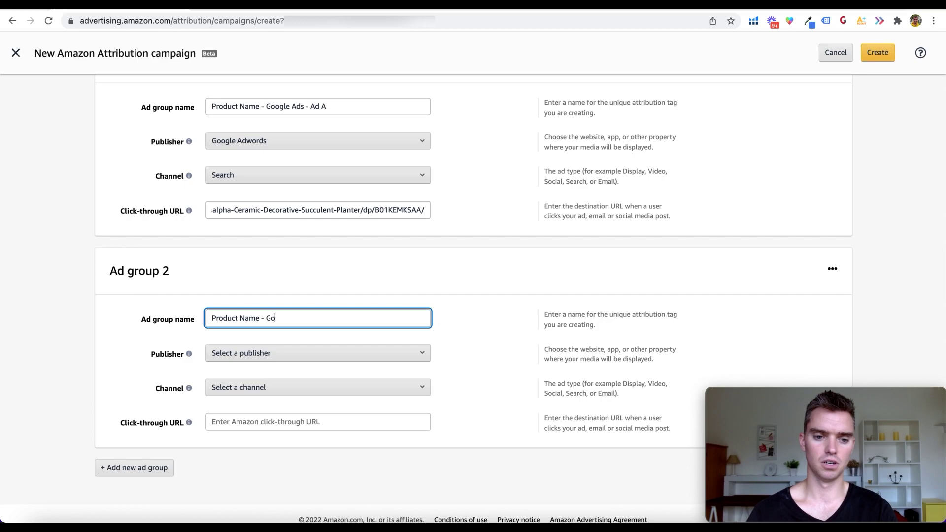
pyautogui.write('ogle Ads')
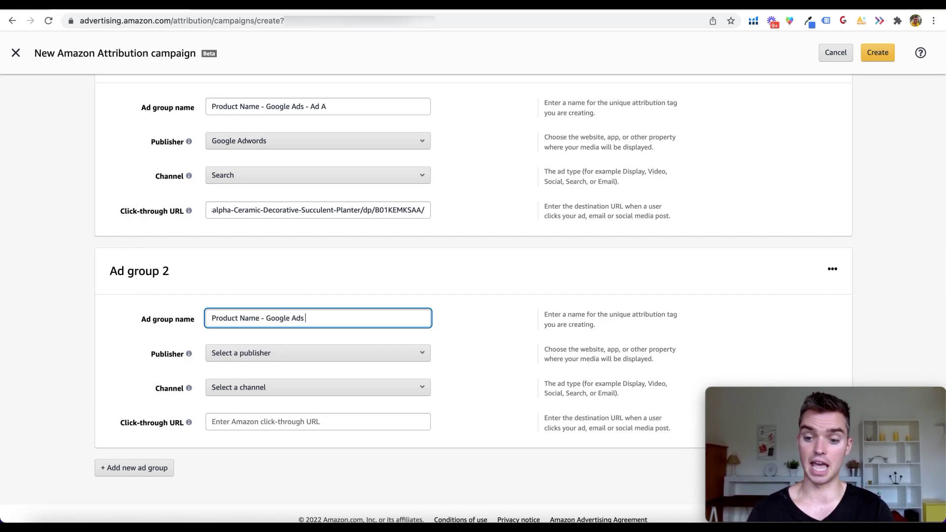
pyautogui.write(' - Ad')
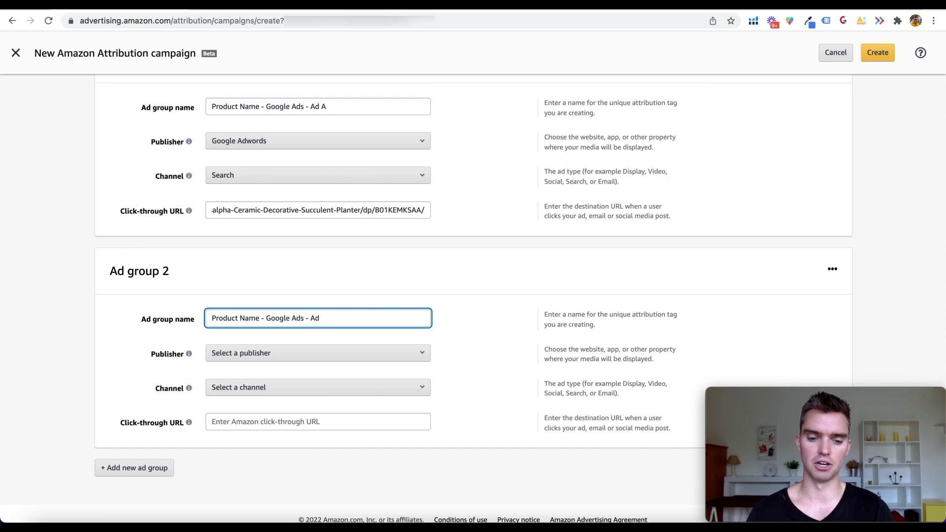
pyautogui.write('B')
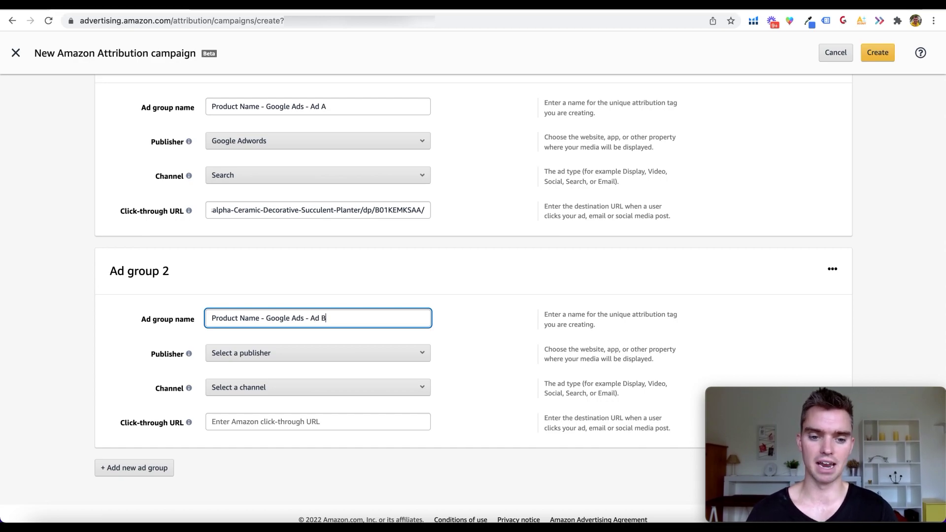
# Step: Set Ad group 2's publisher to Google Adwords and its channel to Search
pyautogui.click(276, 354)
pyautogui.write('pint')
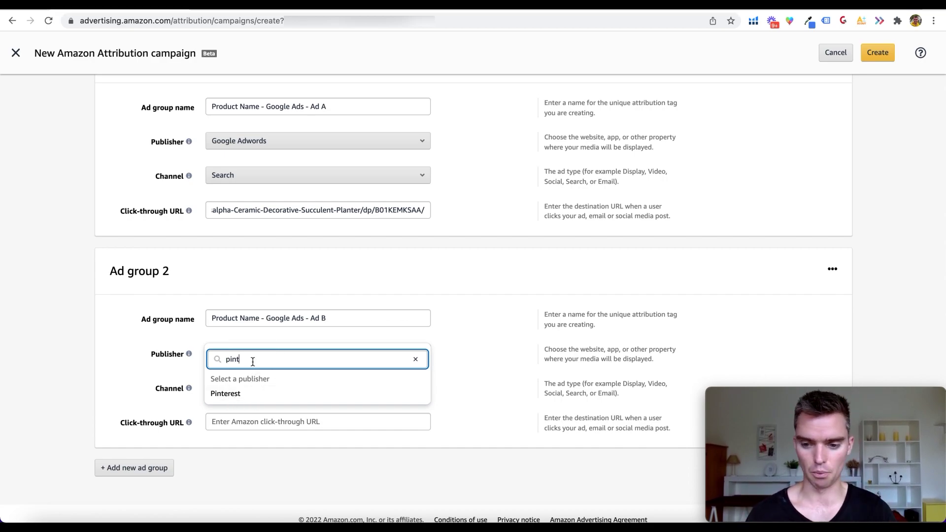
pyautogui.press('BackSpace')
pyautogui.press('BackSpace')
pyautogui.press('BackSpace')
pyautogui.press('BackSpace')
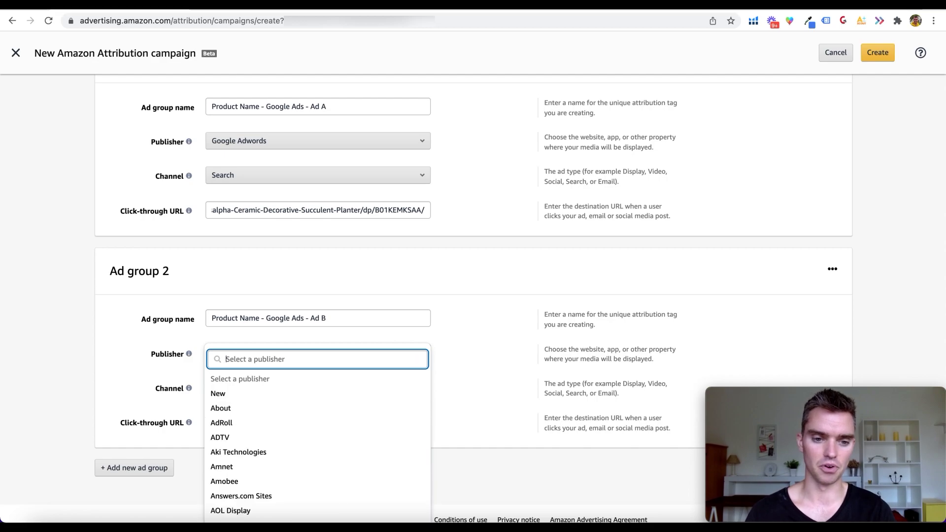
pyautogui.write('google')
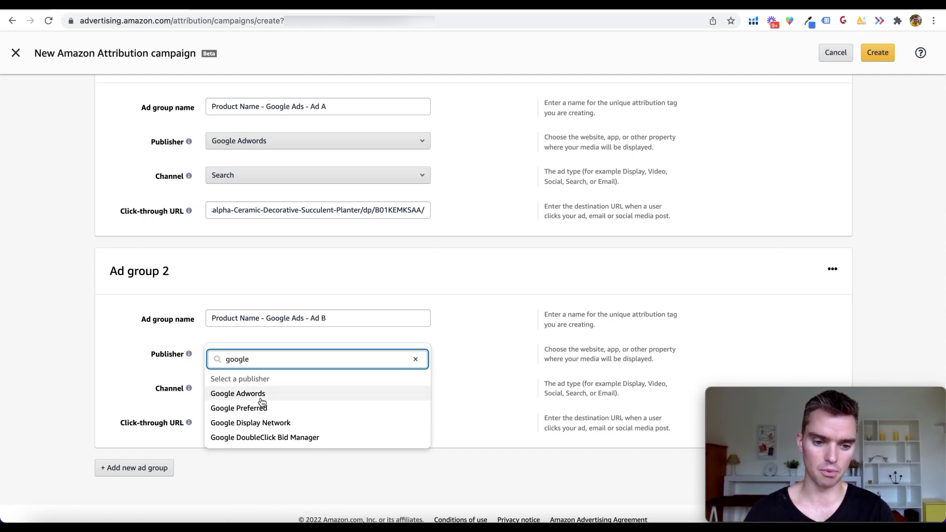
pyautogui.click(261, 394)
pyautogui.click(258, 389)
pyautogui.click(234, 425)
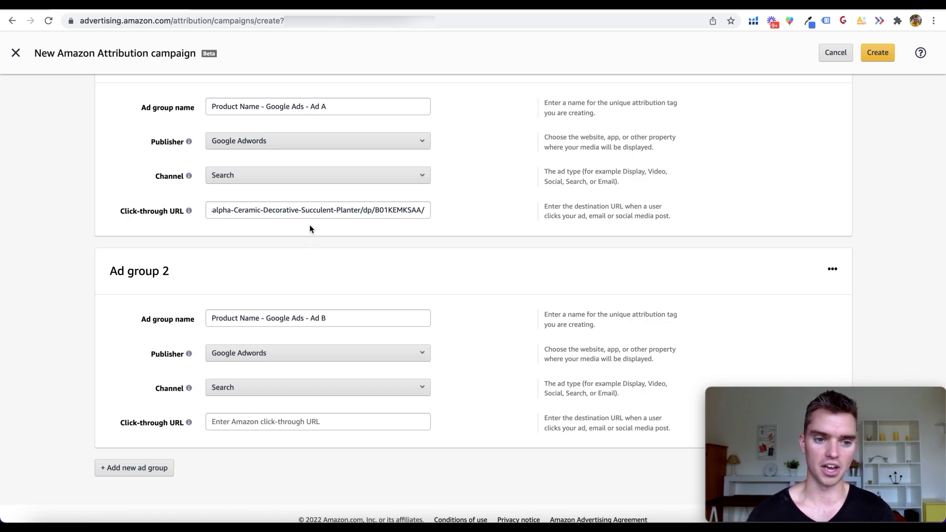
# Step: Copy Ad group 1's /dp/B01KEMKSAA/ product URL into Ad group 2's click-through URL field
pyautogui.moveTo(210, 213)
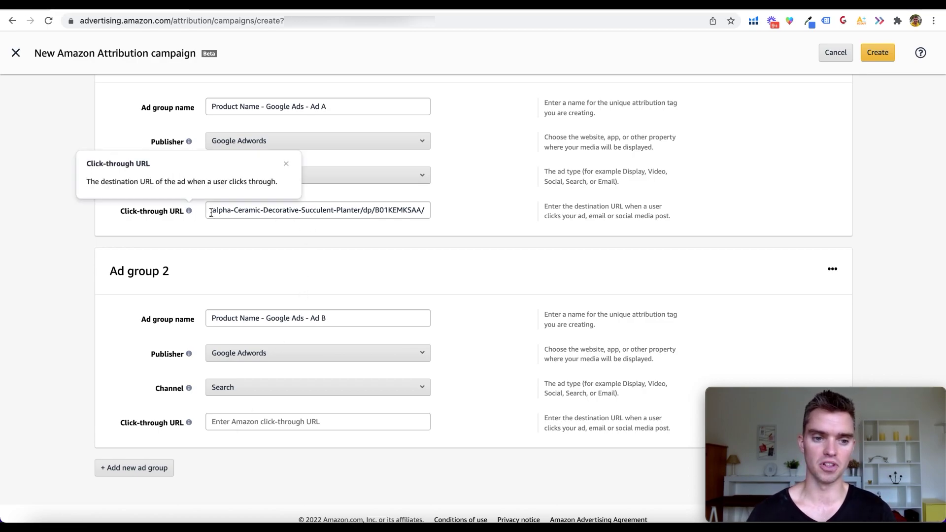
pyautogui.click(247, 208)
pyautogui.press('super+a')
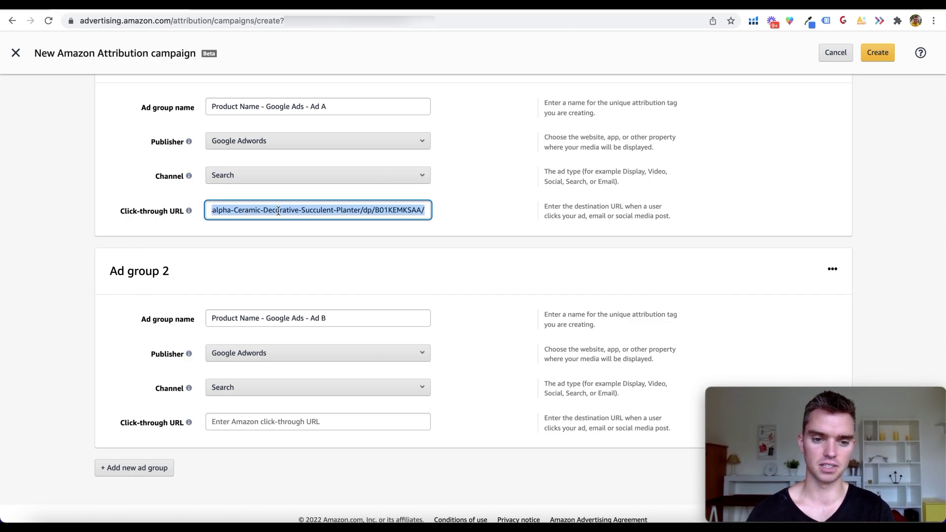
pyautogui.click(272, 422)
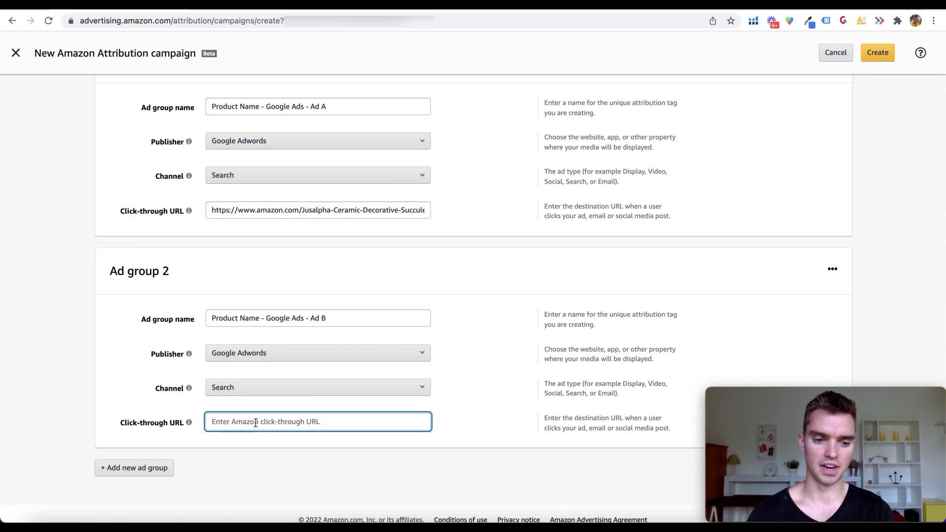
pyautogui.press('super+v')
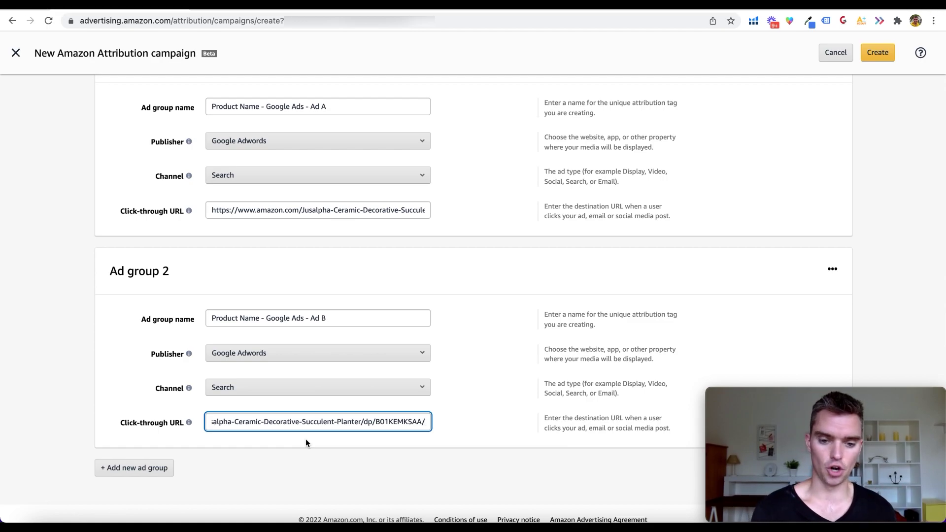
pyautogui.click(189, 423)
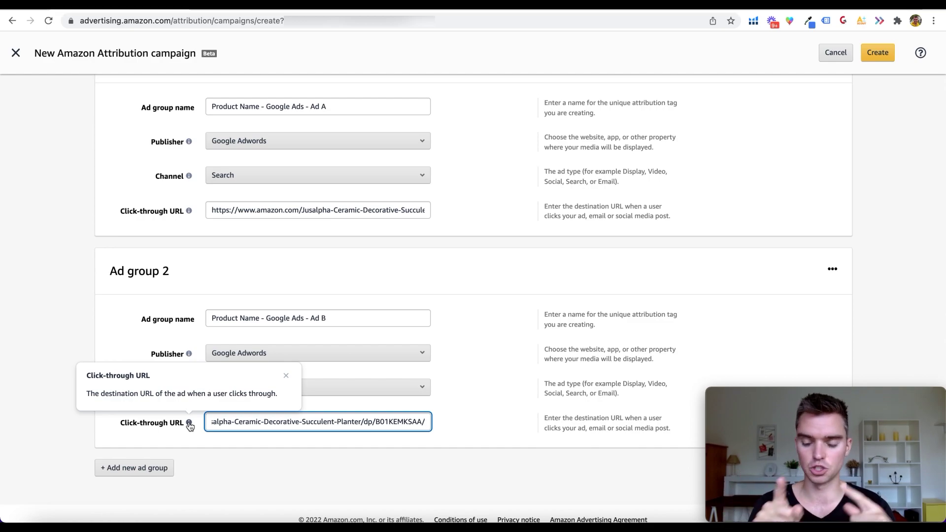
pyautogui.click(215, 447)
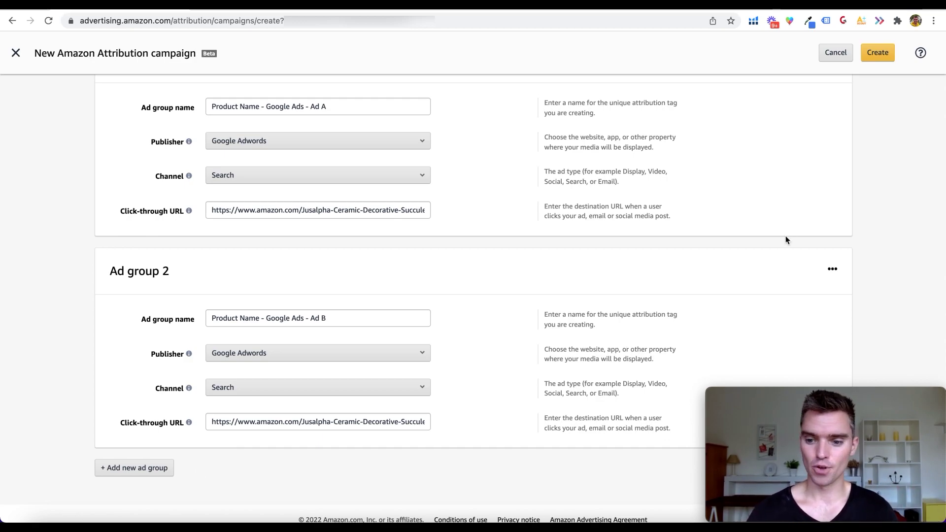
# Step: Create the campaign, then scroll across the generated Ad A and Ad B attribution tag URLs
pyautogui.click(877, 52)
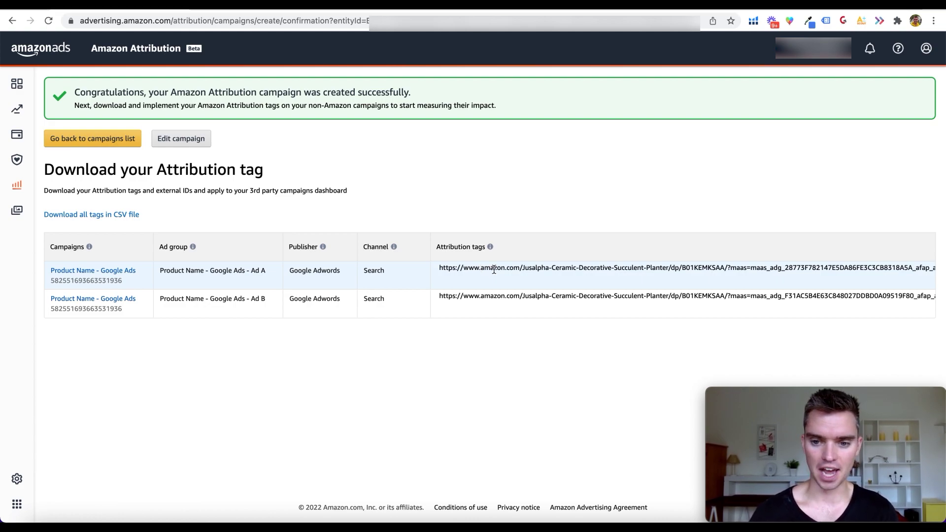
pyautogui.hscroll(3, 493, 269)
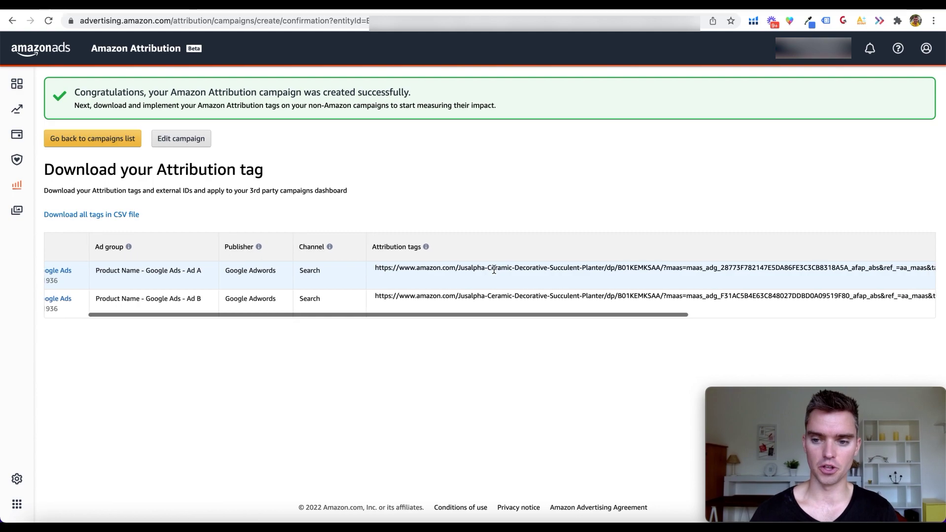
pyautogui.hscroll(3, 494, 270)
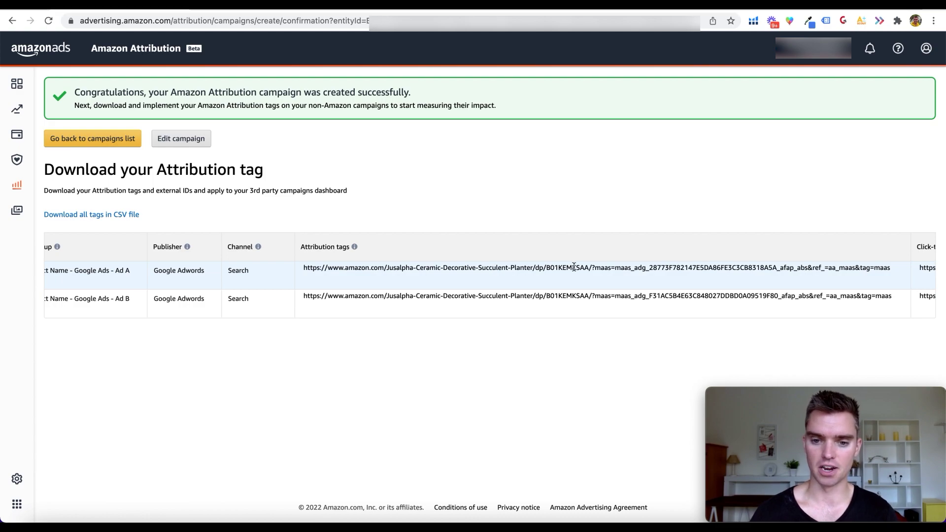
pyautogui.hscroll(10, 569, 273)
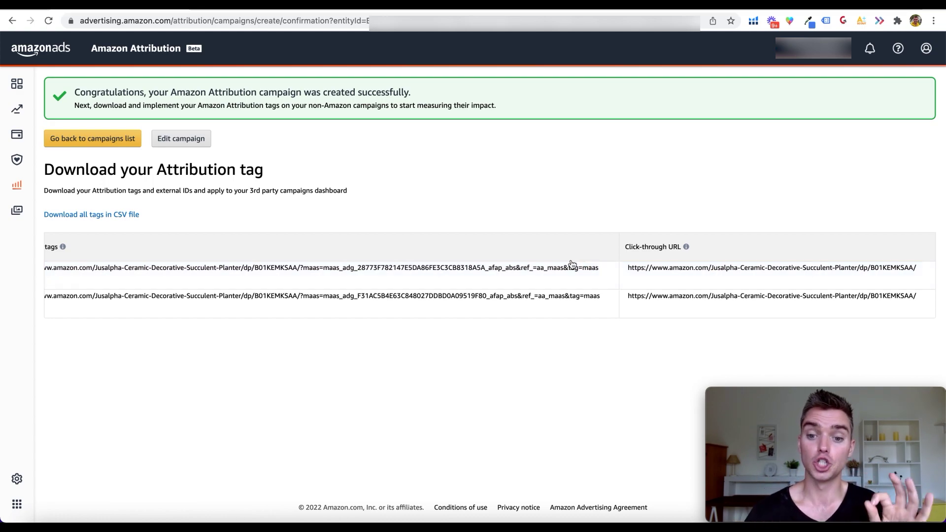
pyautogui.hscroll(-3, 562, 269)
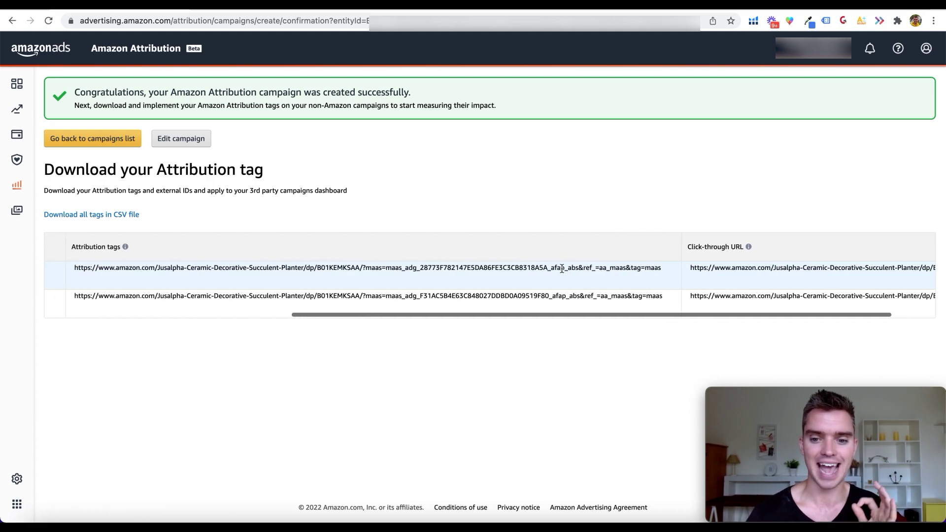
pyautogui.hscroll(-1, 561, 269)
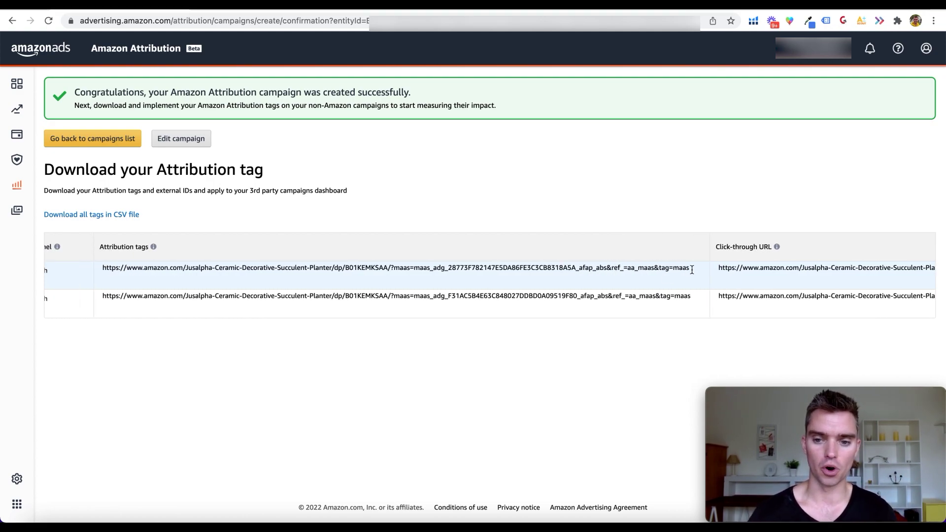
pyautogui.hscroll(-5, 665, 273)
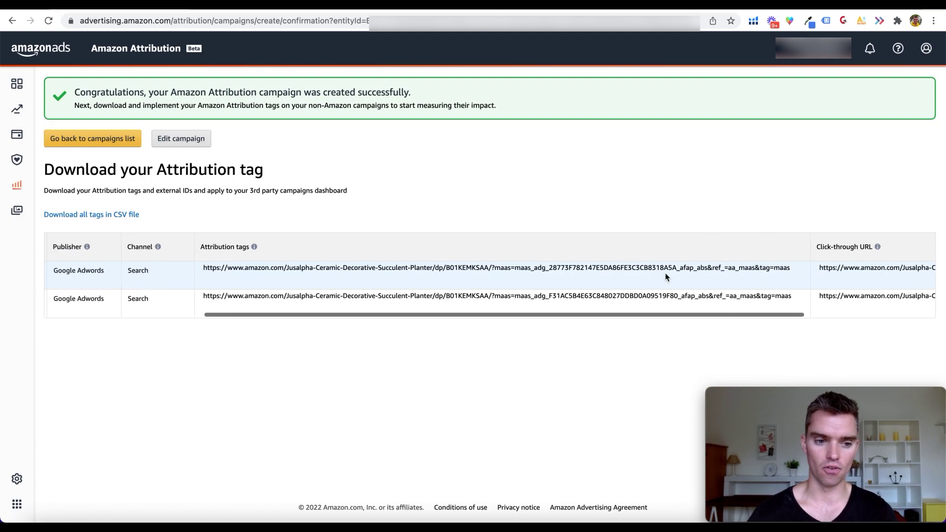
pyautogui.hscroll(-1, 209, 271)
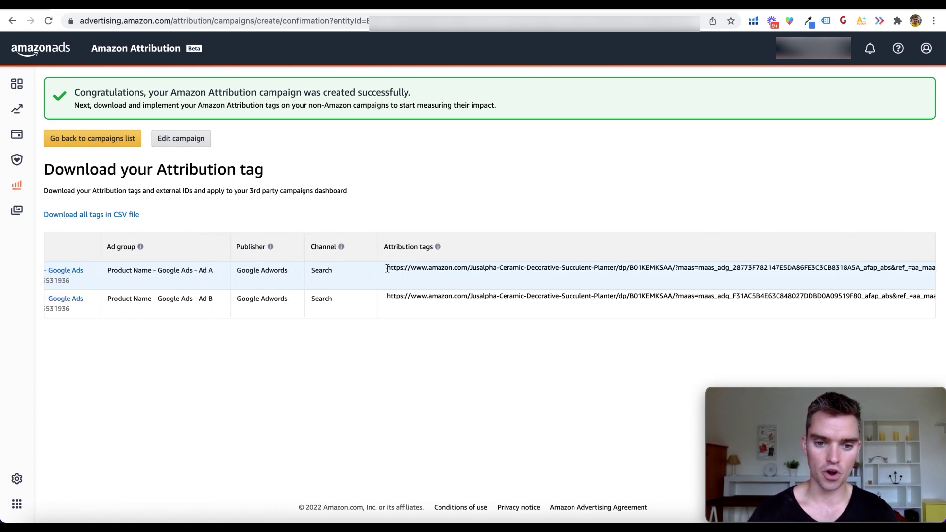
# Step: Select the Ad A tag URL, then select the entire Ad B attribution tag URL
pyautogui.moveTo(387, 268); pyautogui.dragTo(809, 284)
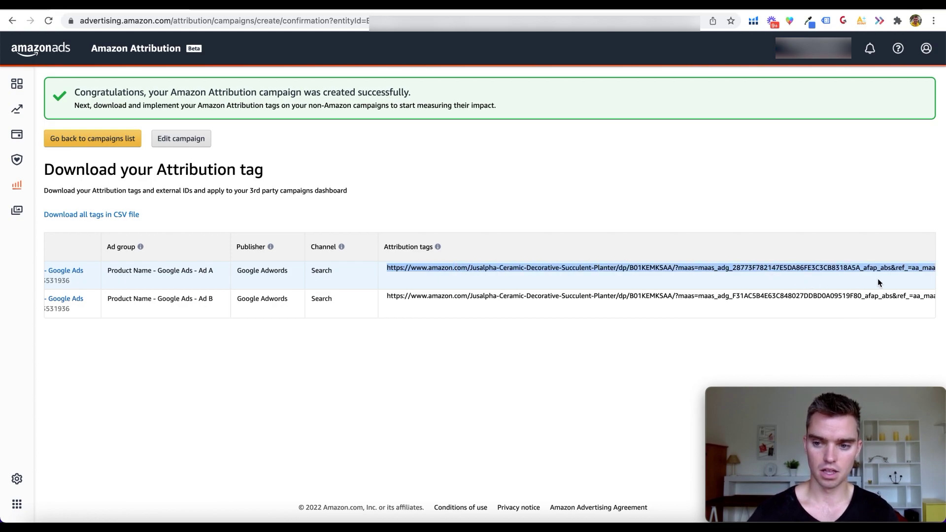
pyautogui.hscroll(10, 892, 278)
pyautogui.hscroll(-2, 524, 280)
pyautogui.hscroll(-1, 524, 280)
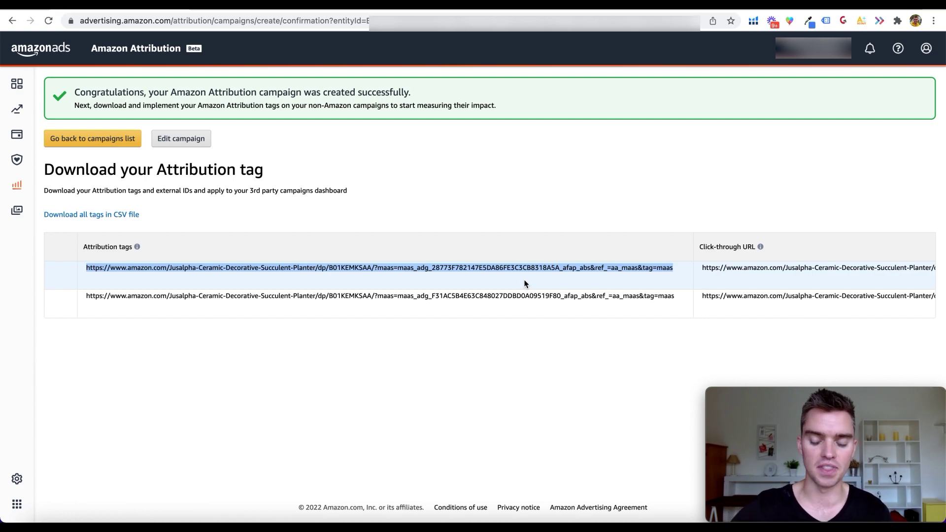
pyautogui.hscroll(-2, 512, 277)
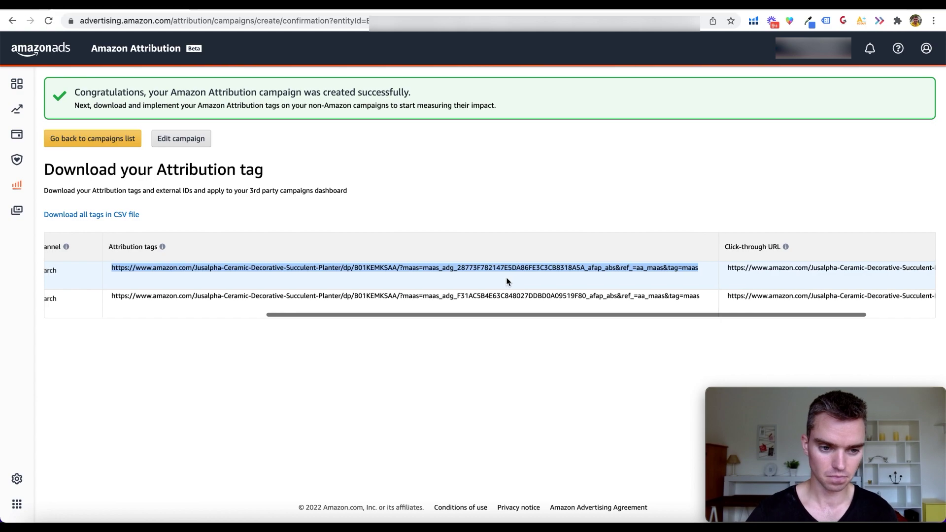
pyautogui.moveTo(112, 295); pyautogui.dragTo(433, 291)
pyautogui.tripleClick(173, 290)
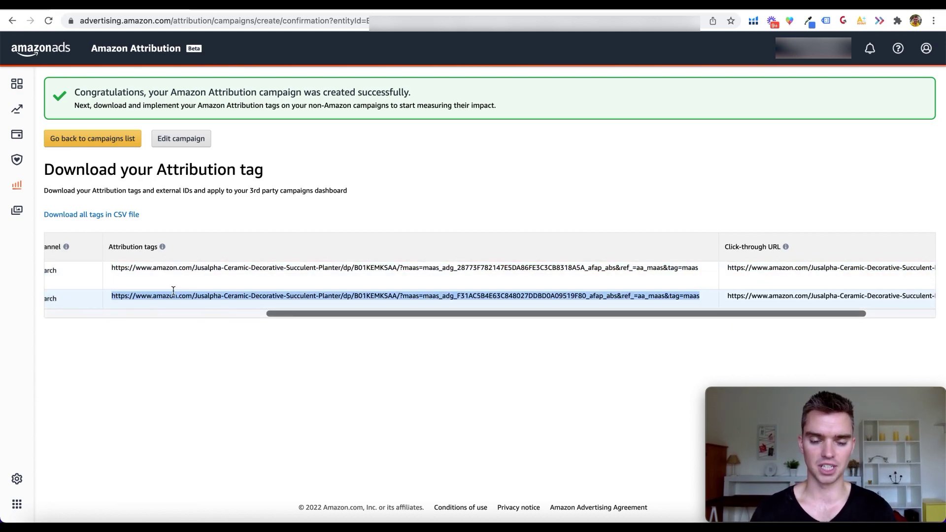